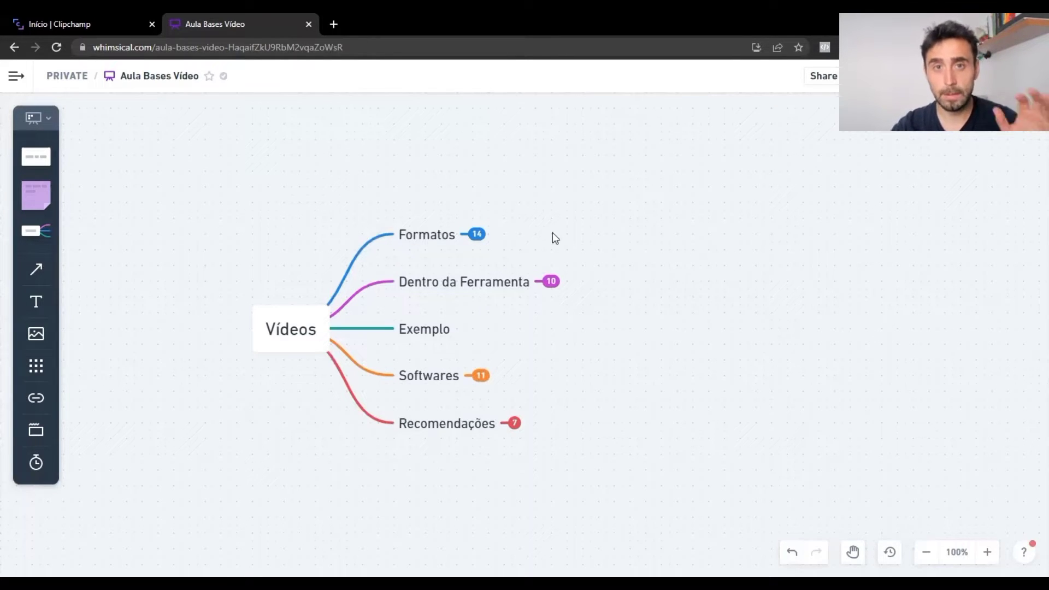
- Expand Formatos and reveal the platforms for the 4:5, 1:1, 9:16 and 16:9 sizes
{"action": "left_click", "coordinate": [480, 235]}
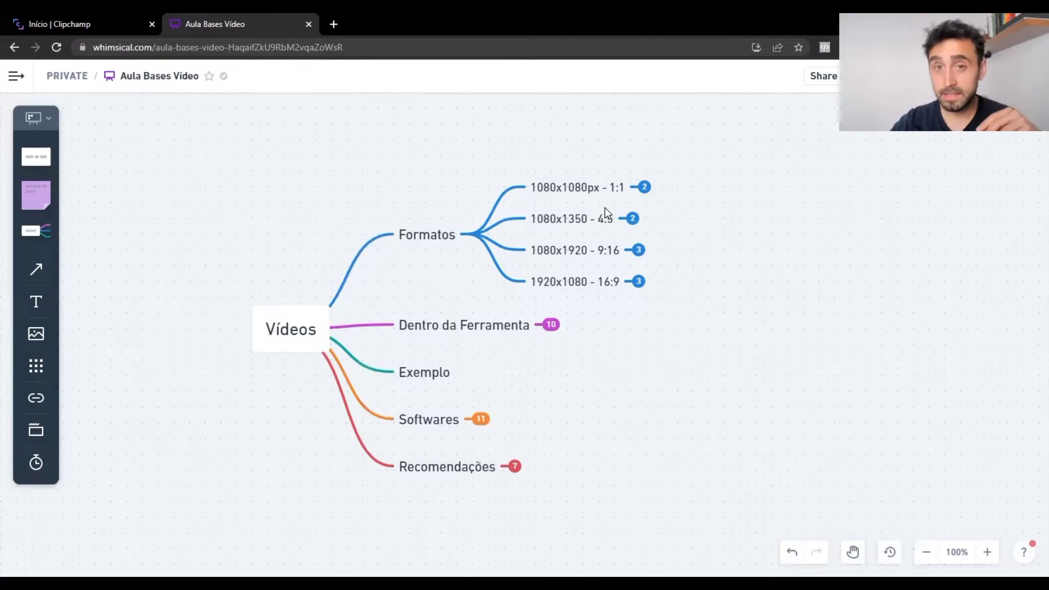
{"action": "left_click", "coordinate": [633, 219]}
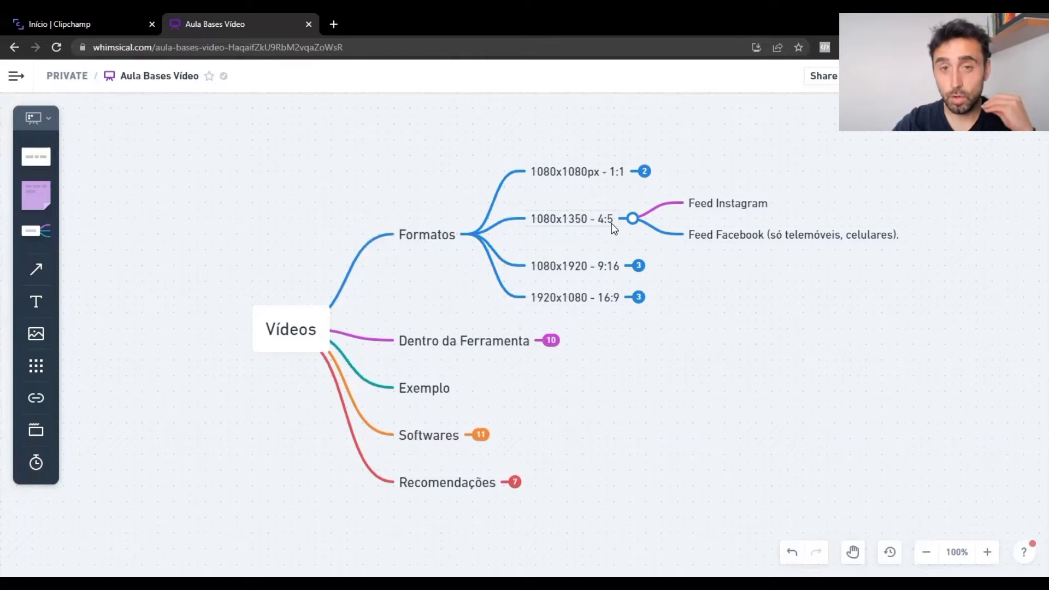
{"action": "left_click", "coordinate": [644, 173]}
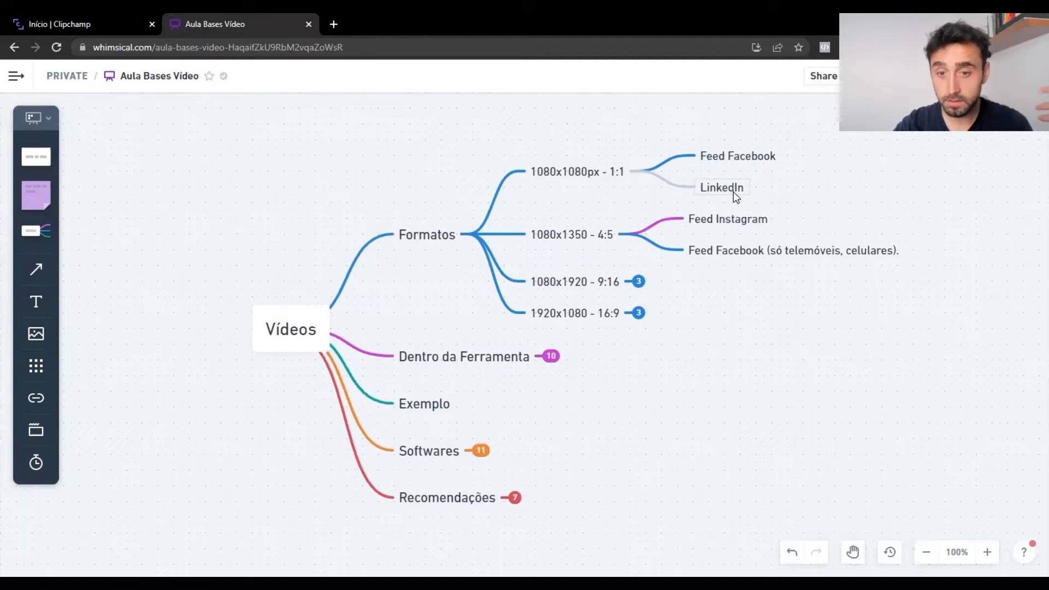
{"action": "left_click", "coordinate": [639, 282]}
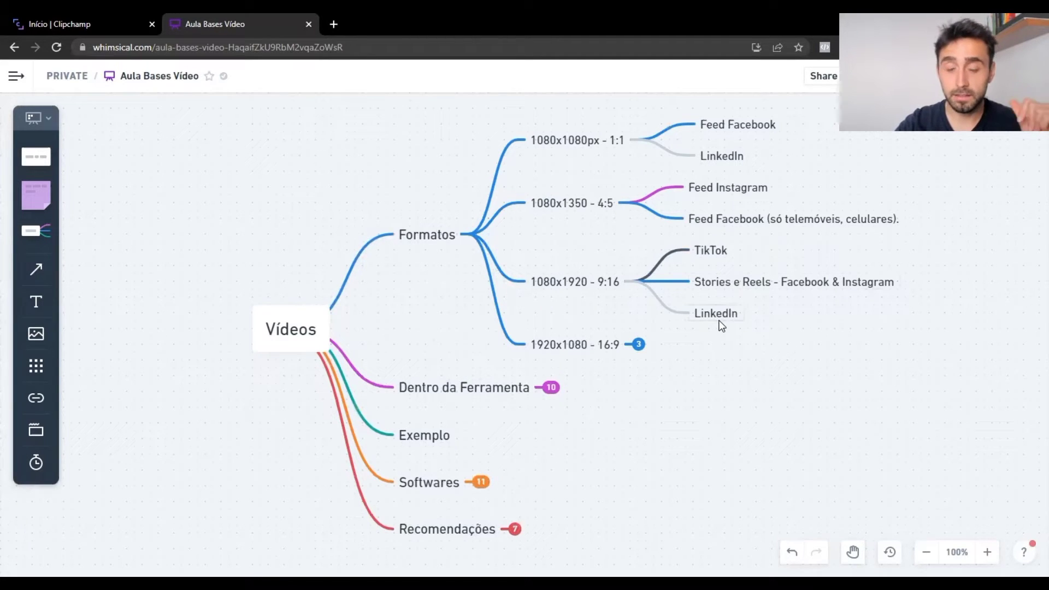
{"action": "left_click", "coordinate": [638, 345]}
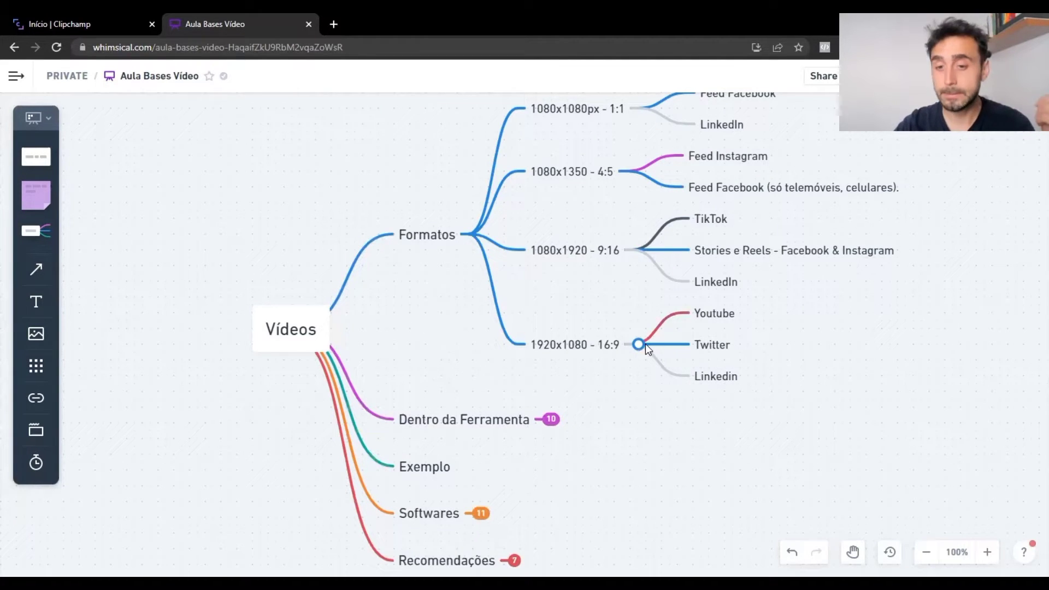
- Collapse Formatos, expand Dentro da Ferramenta into five topics, and go to Clipchamp
{"action": "left_click", "coordinate": [464, 234]}
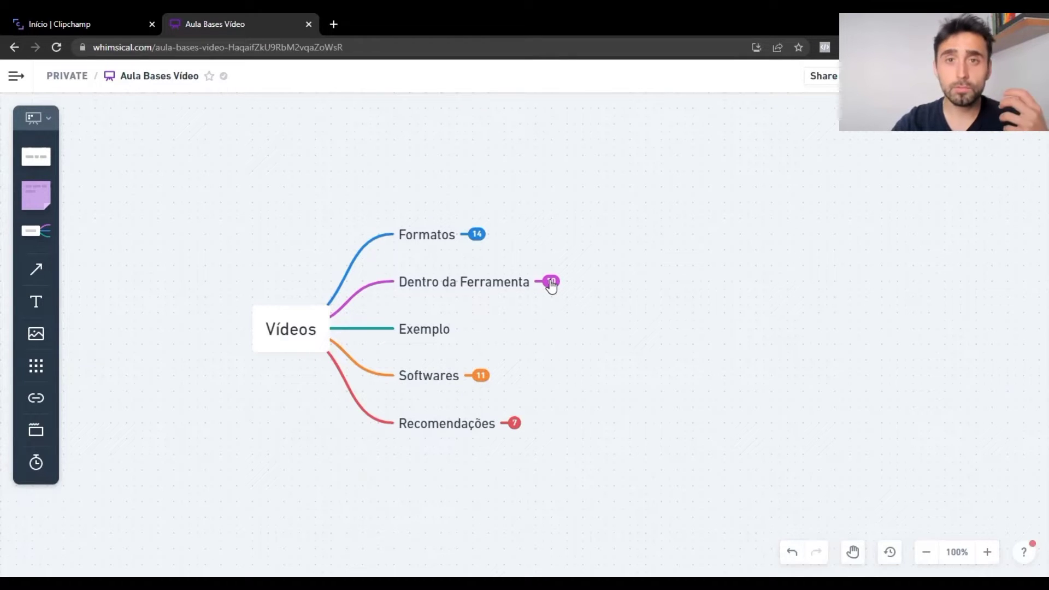
{"action": "left_click", "coordinate": [551, 283]}
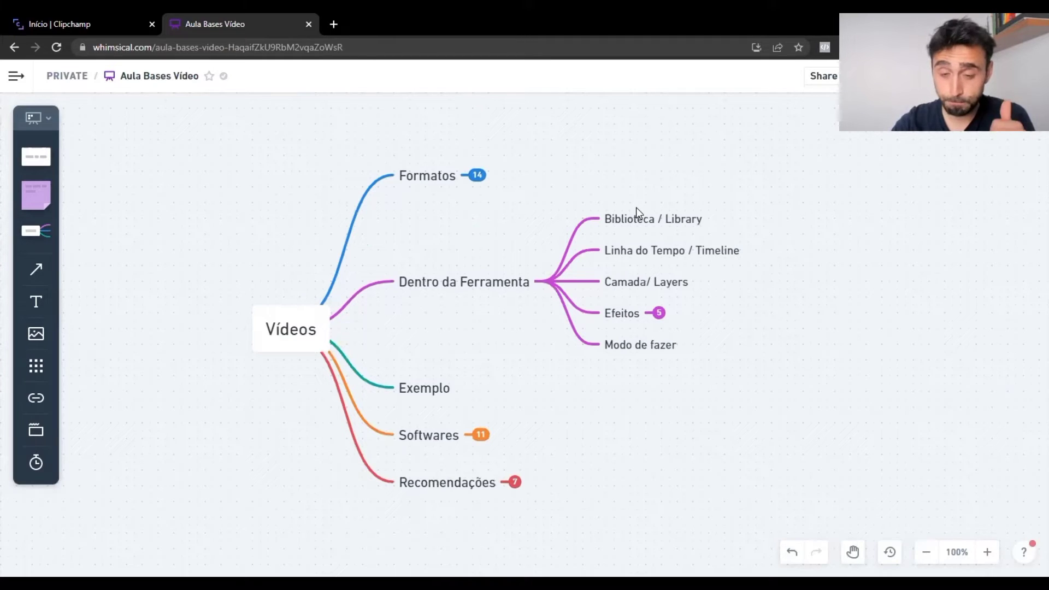
{"action": "left_click", "coordinate": [105, 13]}
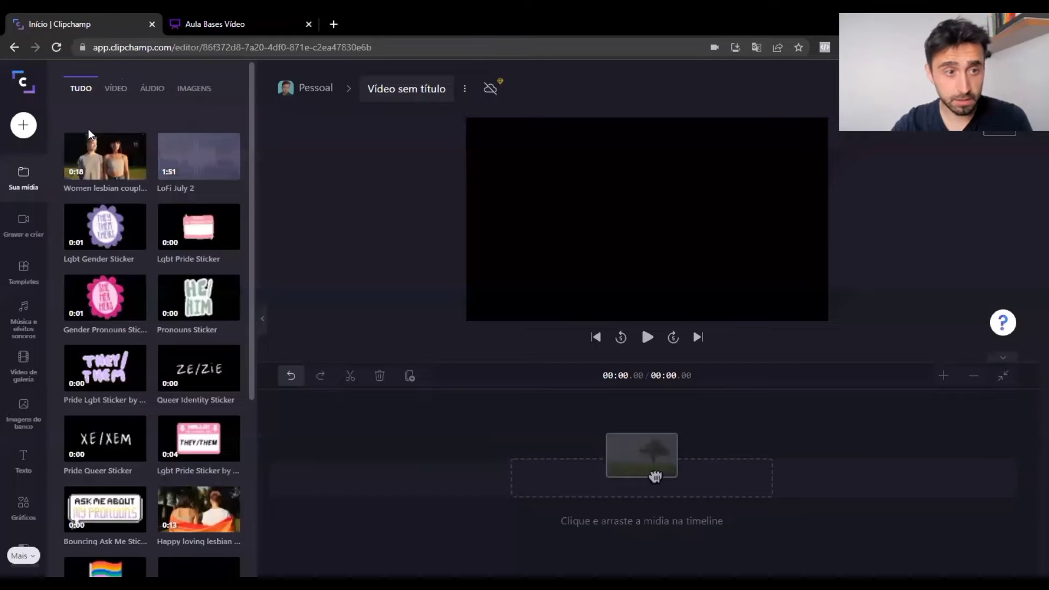
- Glance at the Aula Bases Vídeo mind map, then return to the Clipchamp editor
{"action": "mouse_move", "coordinate": [28, 134]}
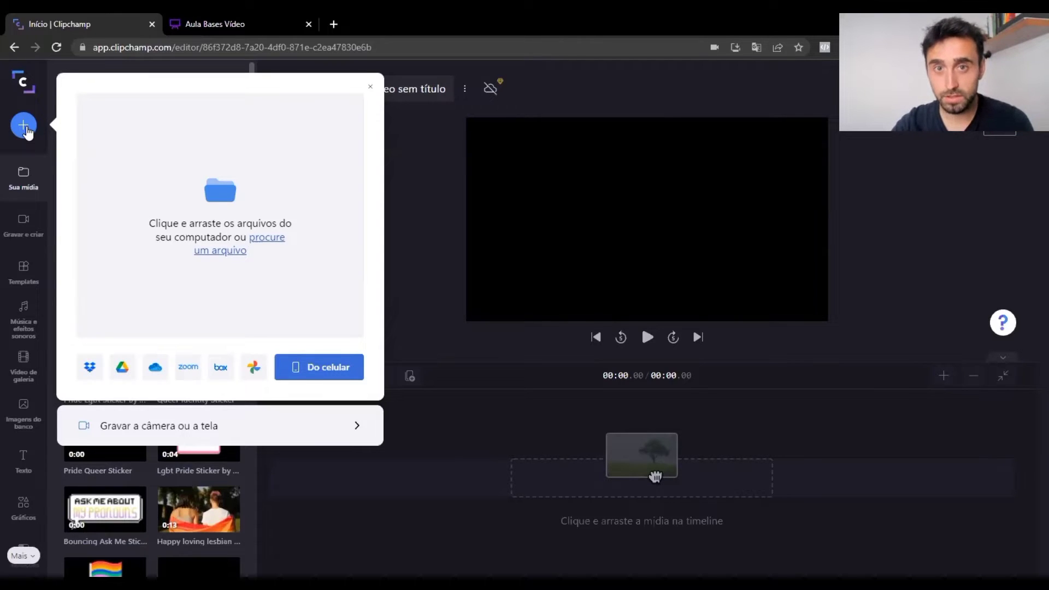
{"action": "left_click", "coordinate": [229, 24]}
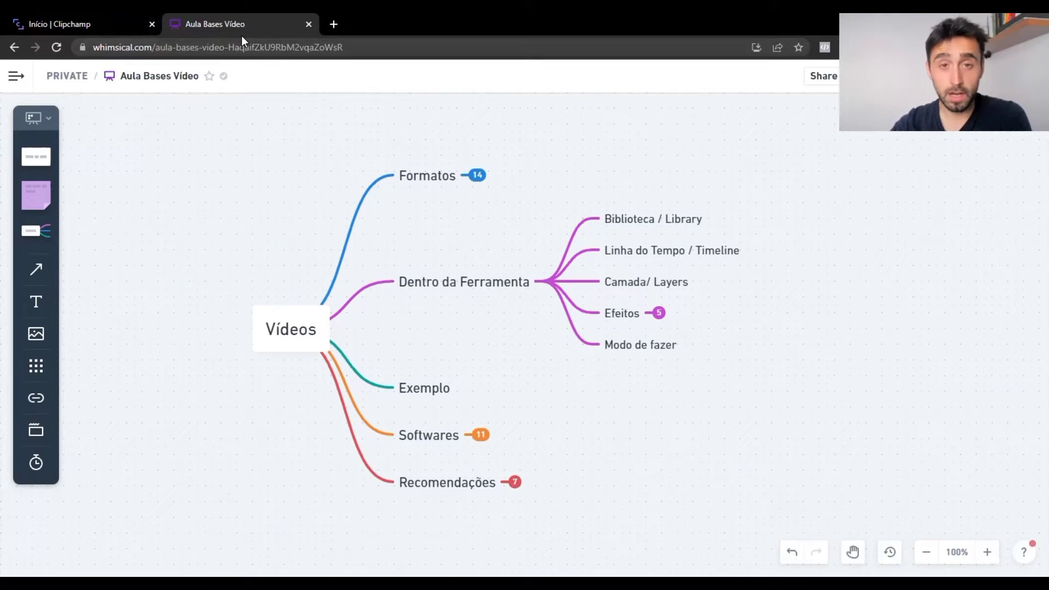
{"action": "left_click", "coordinate": [72, 15]}
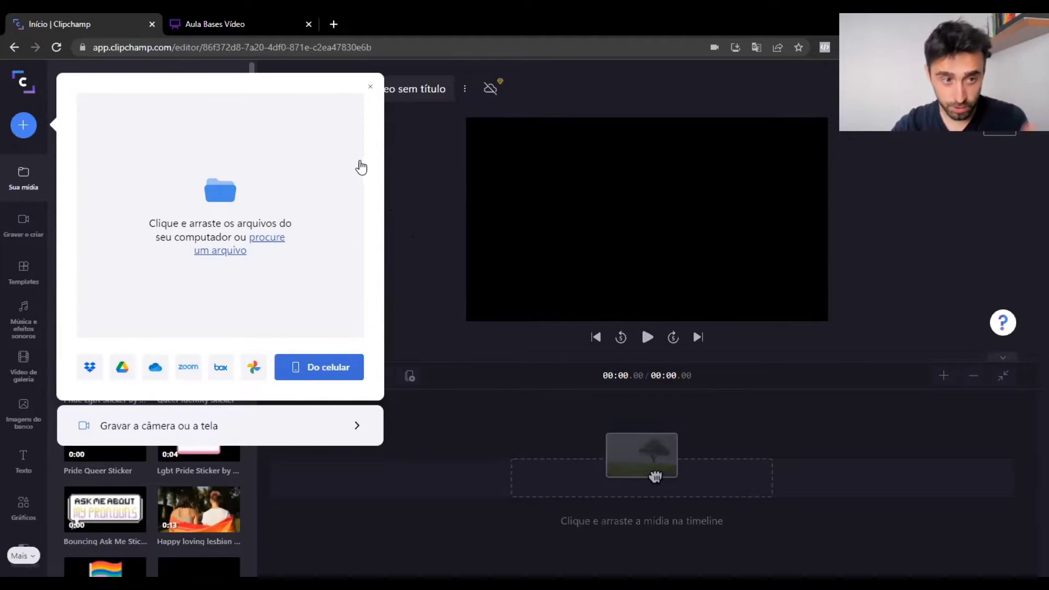
- Browse Todos os modelos and apply the Birthday memories template to the project
{"action": "left_click", "coordinate": [19, 281]}
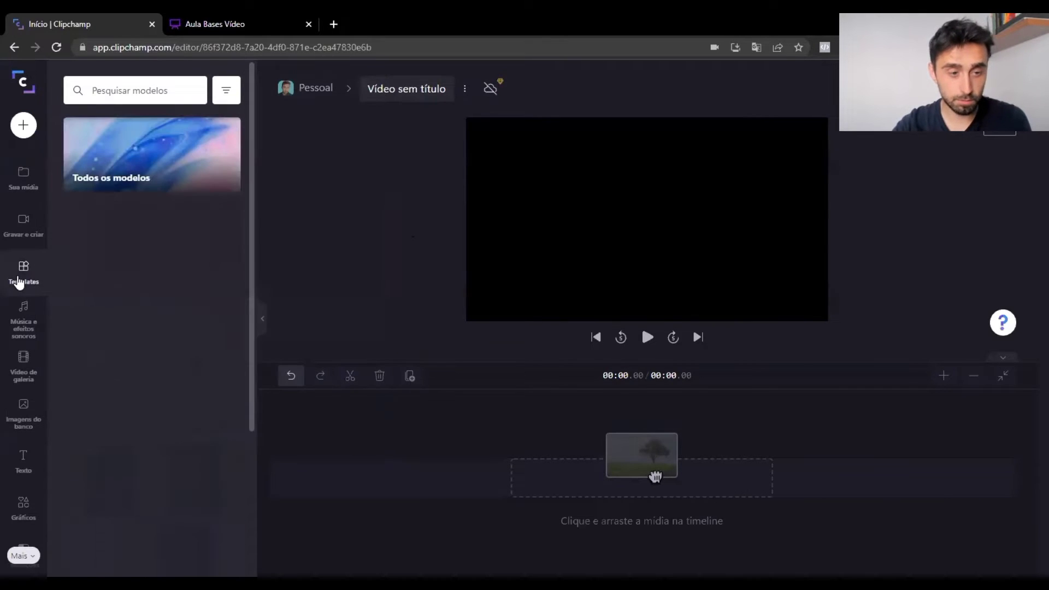
{"action": "left_click", "coordinate": [135, 186]}
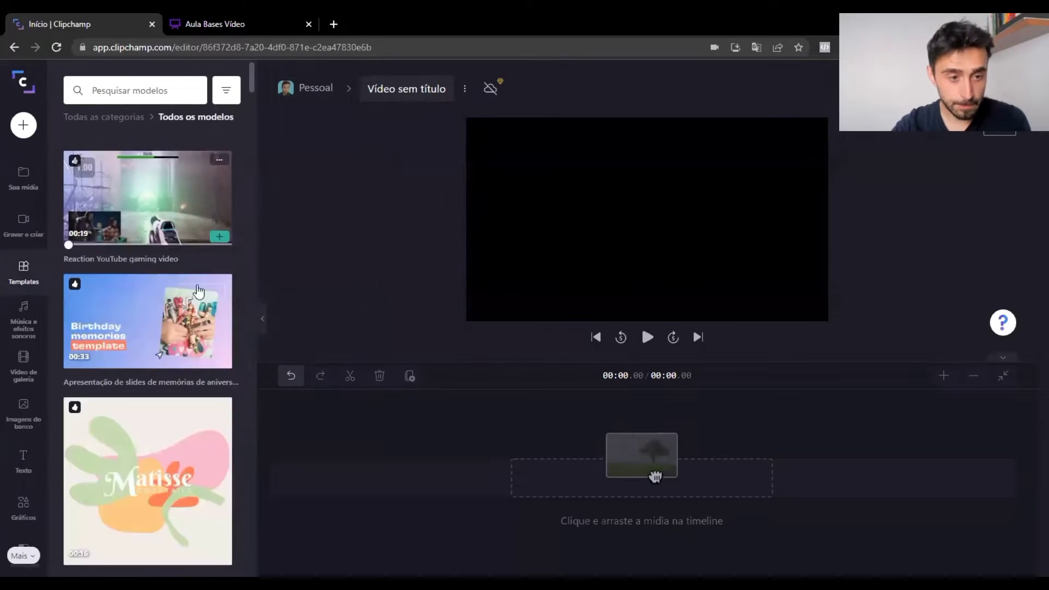
{"action": "mouse_move", "coordinate": [198, 291]}
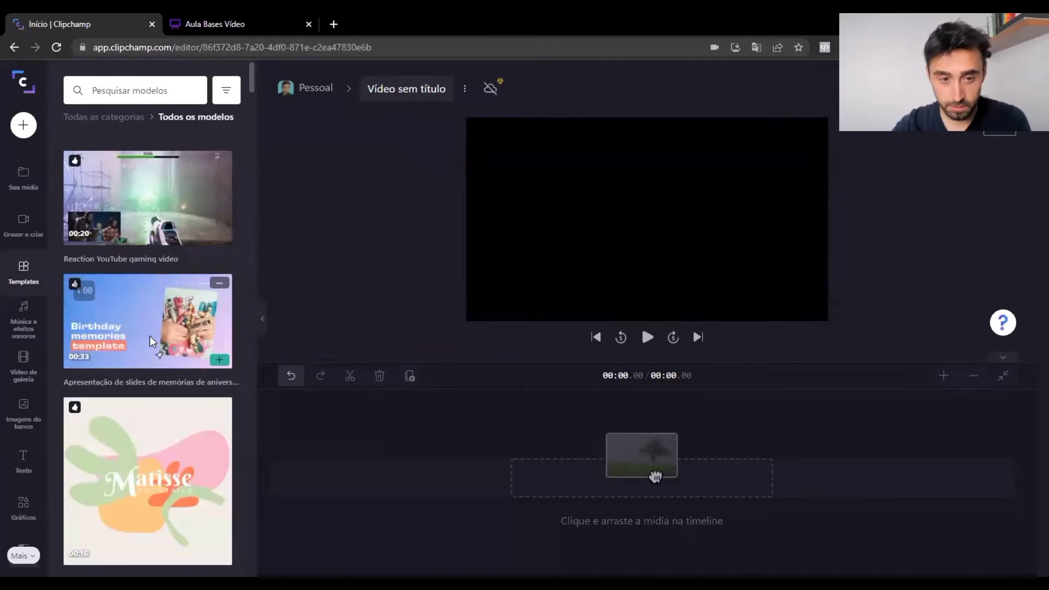
{"action": "left_click", "coordinate": [150, 336]}
{"action": "left_click", "coordinate": [635, 241]}
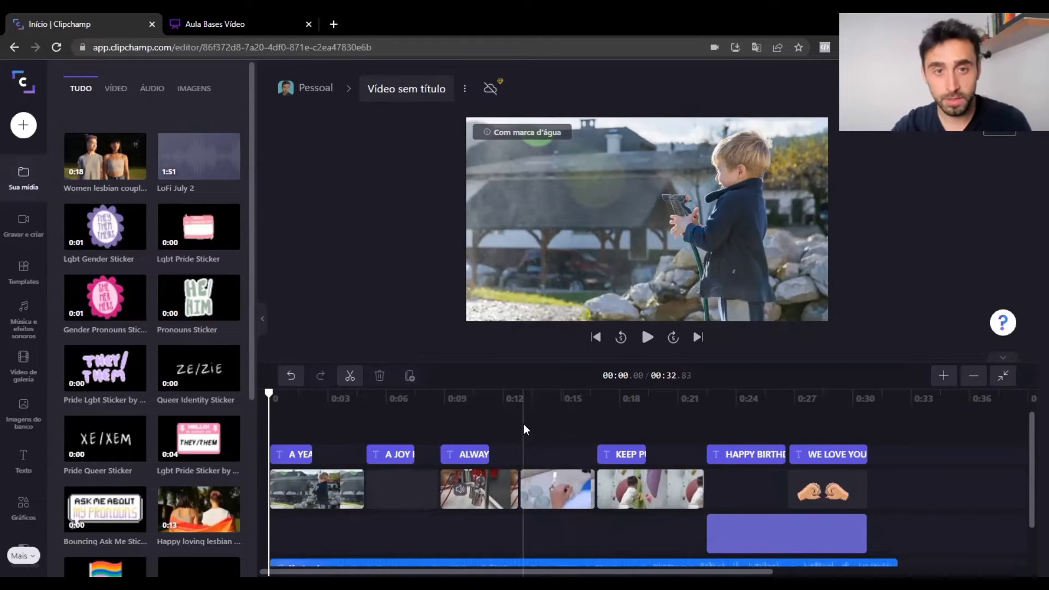
- Switch from Clipchamp to the Whimsical mind map with Ctrl+Tab
{"action": "key", "text": "ctrl+Tab"}
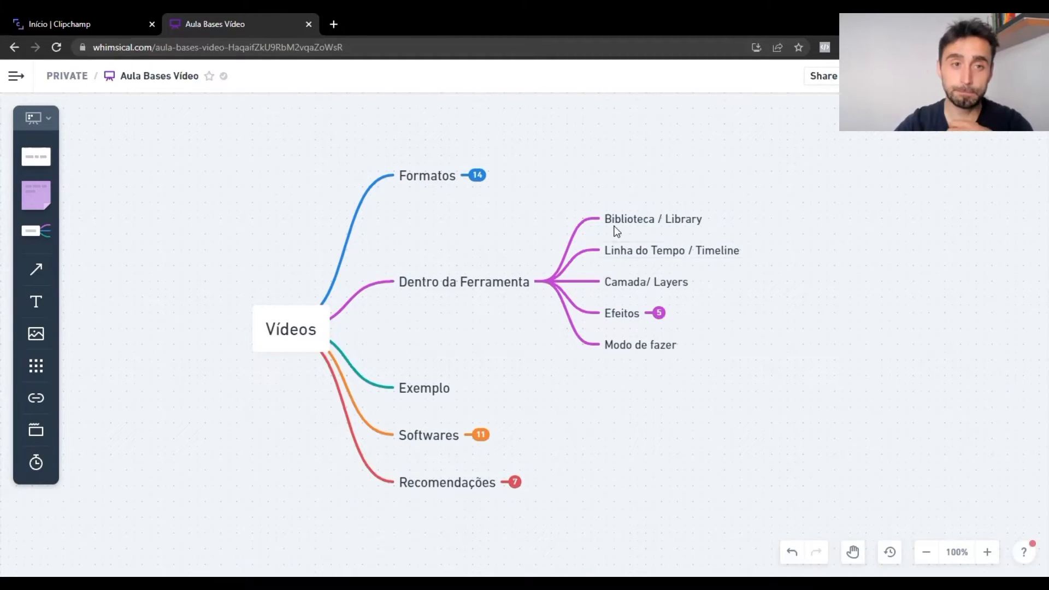
- Go back to the Clipchamp tab showing the 00:32.83 birthday template project
{"action": "left_click", "coordinate": [91, 22]}
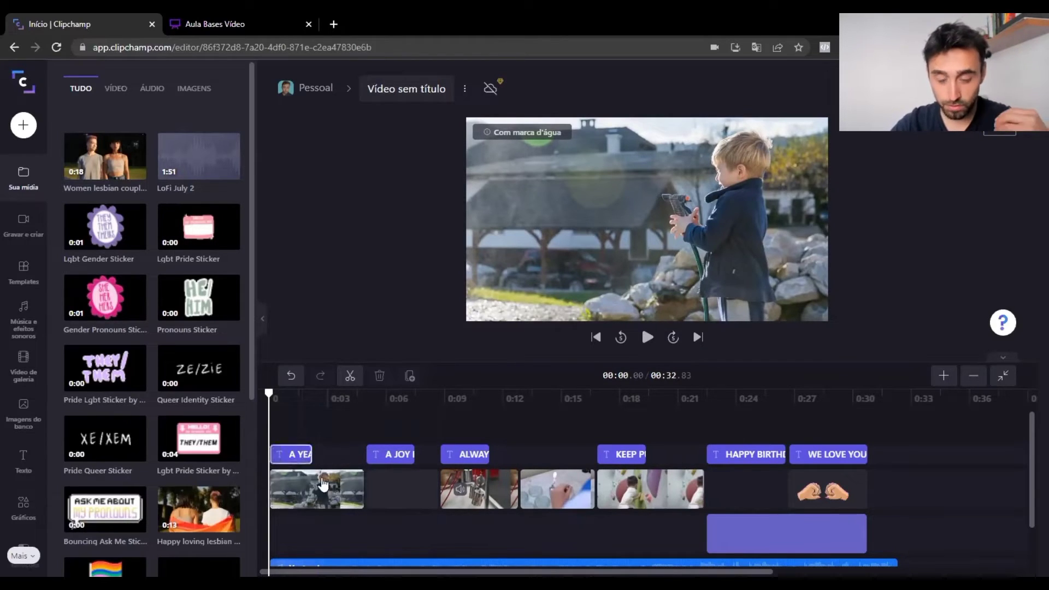
- Preview from 0:00 and move the A YEAR TO REMEMBER title clip to a new lower track
{"action": "left_click", "coordinate": [647, 344]}
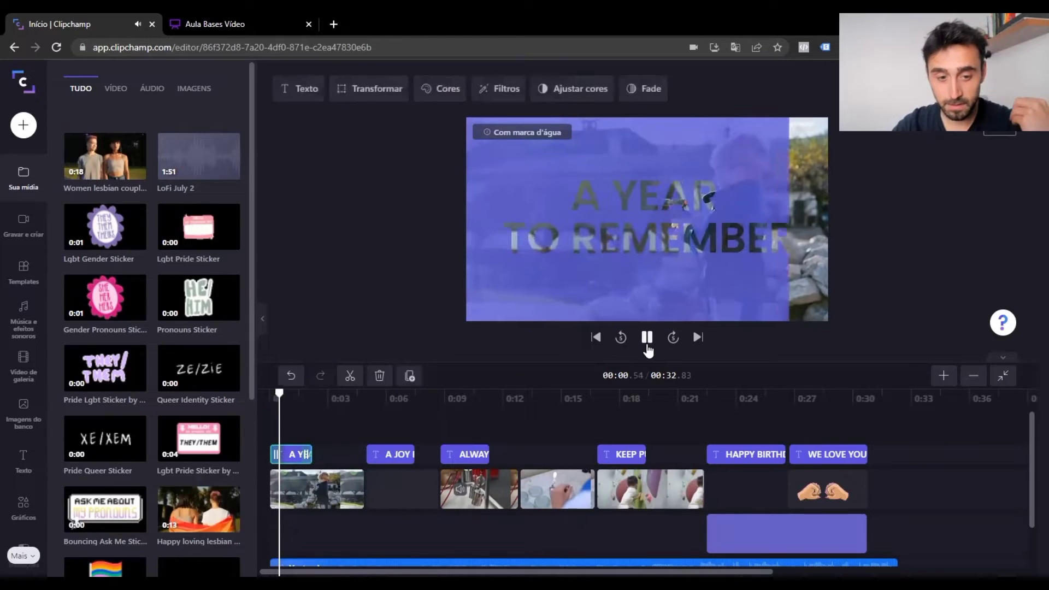
{"action": "left_click", "coordinate": [647, 341]}
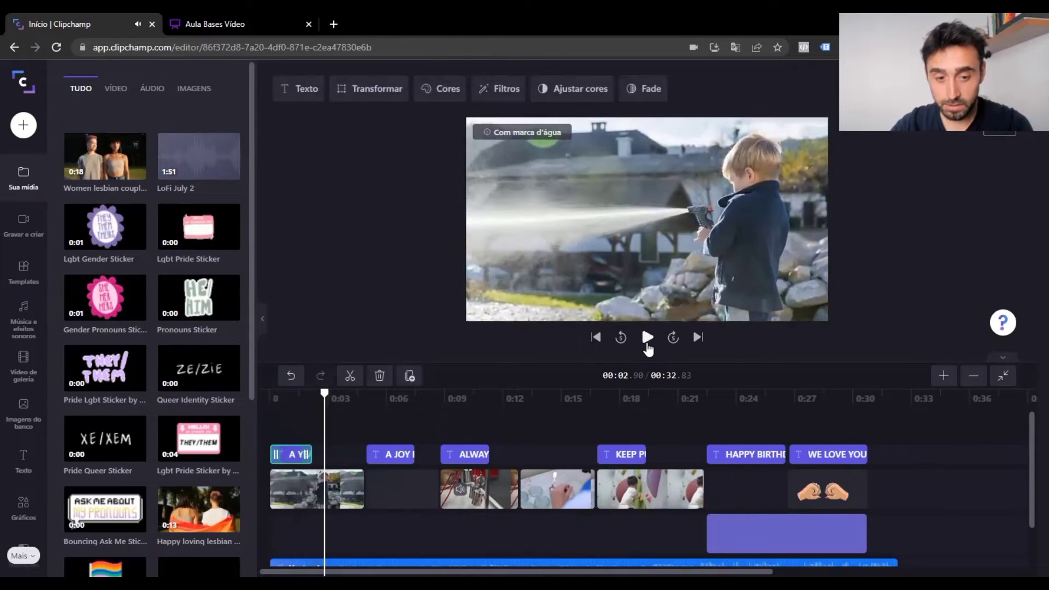
{"action": "left_click_drag", "start_coordinate": [324, 394], "coordinate": [269, 394]}
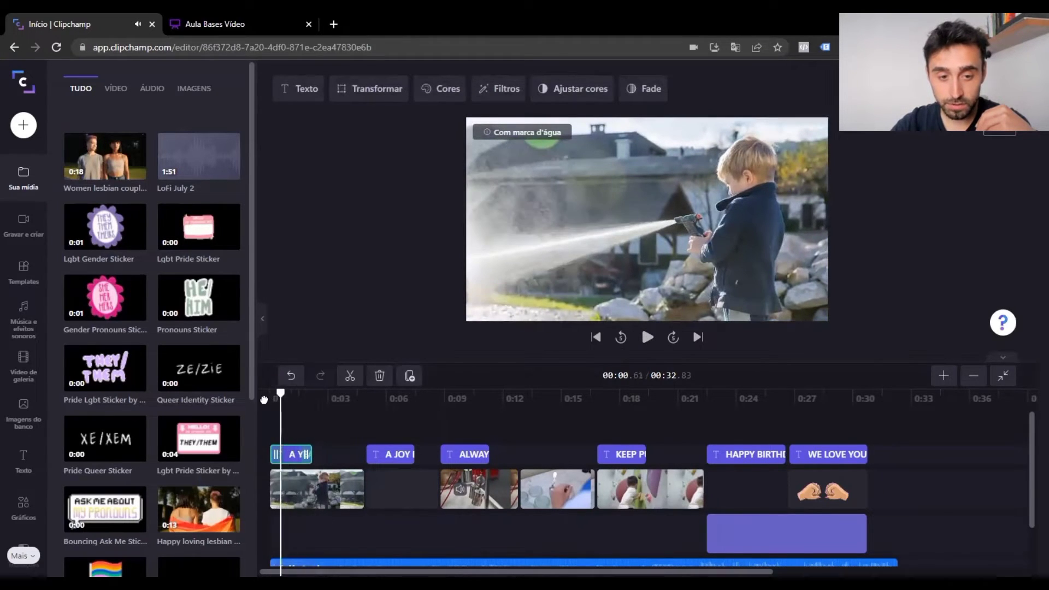
{"action": "left_click_drag", "start_coordinate": [292, 463], "coordinate": [292, 513]}
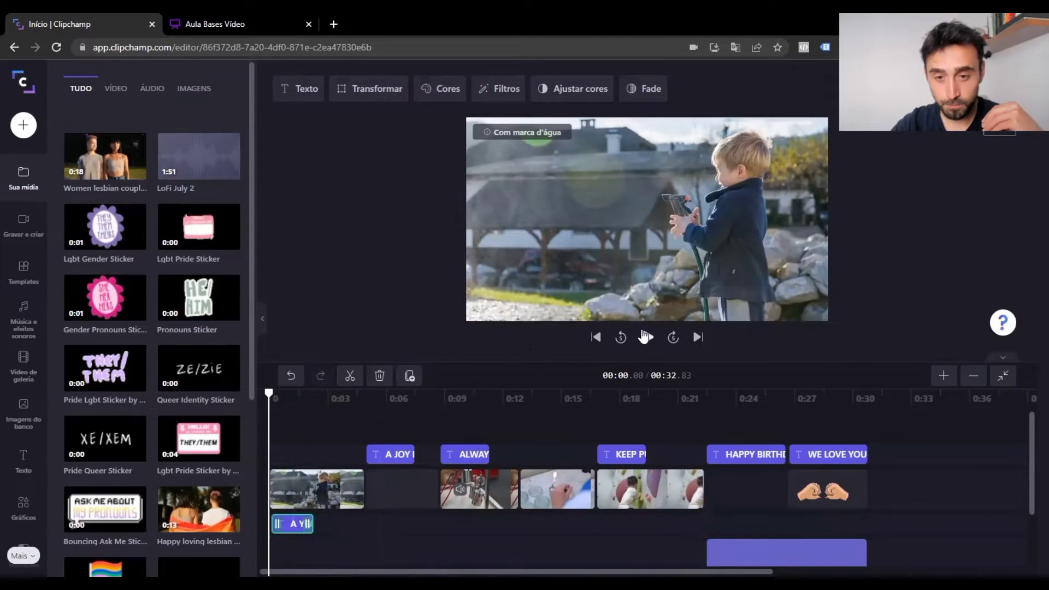
{"action": "left_click", "coordinate": [647, 338]}
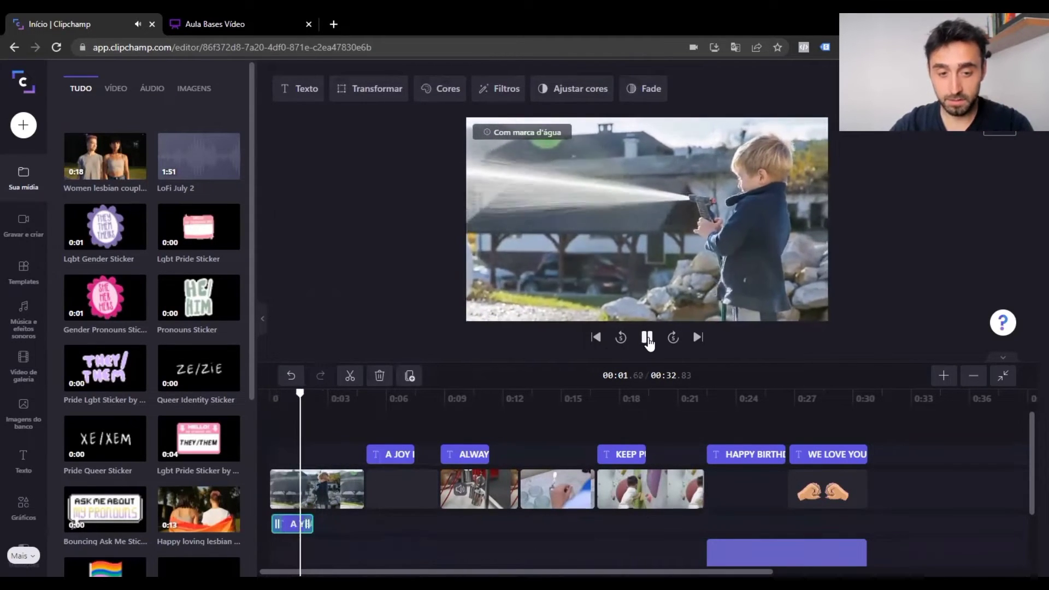
{"action": "left_click", "coordinate": [647, 339]}
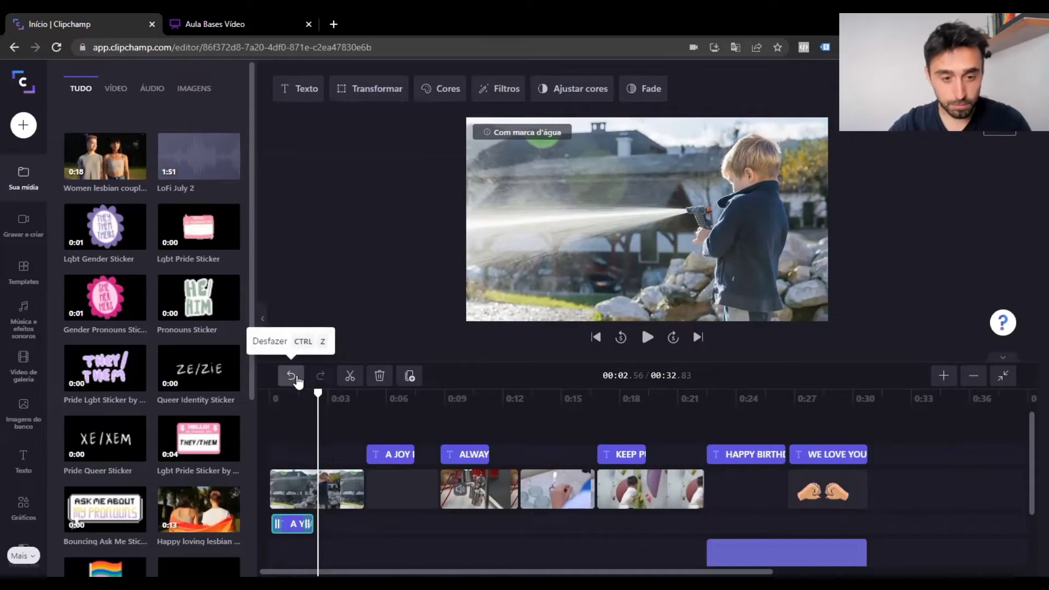
- Undo both track moves, replay the template from 0:00, then return to Whimsical
{"action": "left_click", "coordinate": [295, 377]}
{"action": "left_click", "coordinate": [295, 377]}
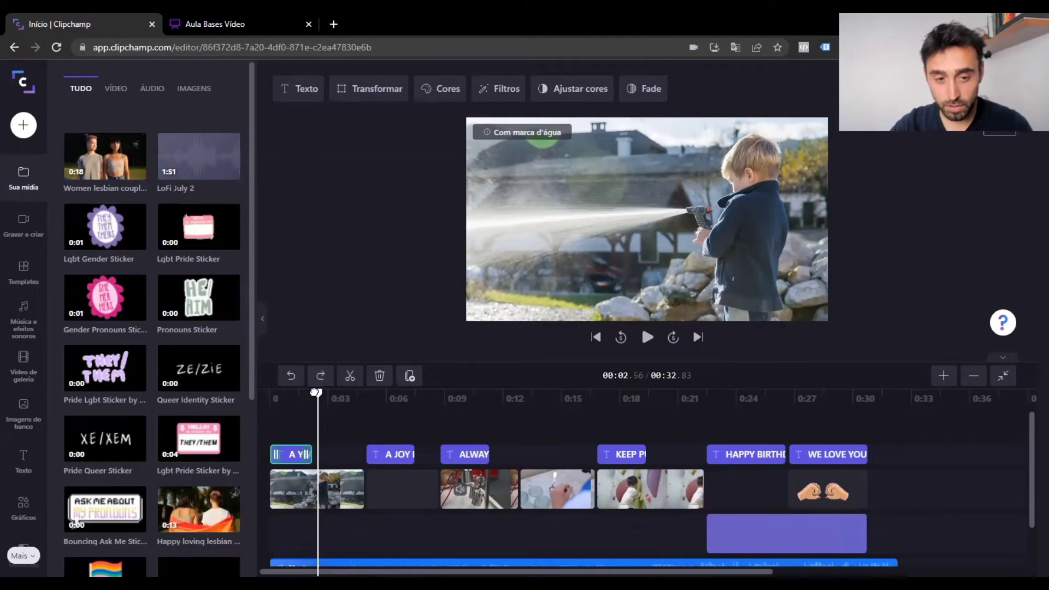
{"action": "left_click_drag", "start_coordinate": [316, 391], "coordinate": [272, 392]}
{"action": "left_click", "coordinate": [647, 338]}
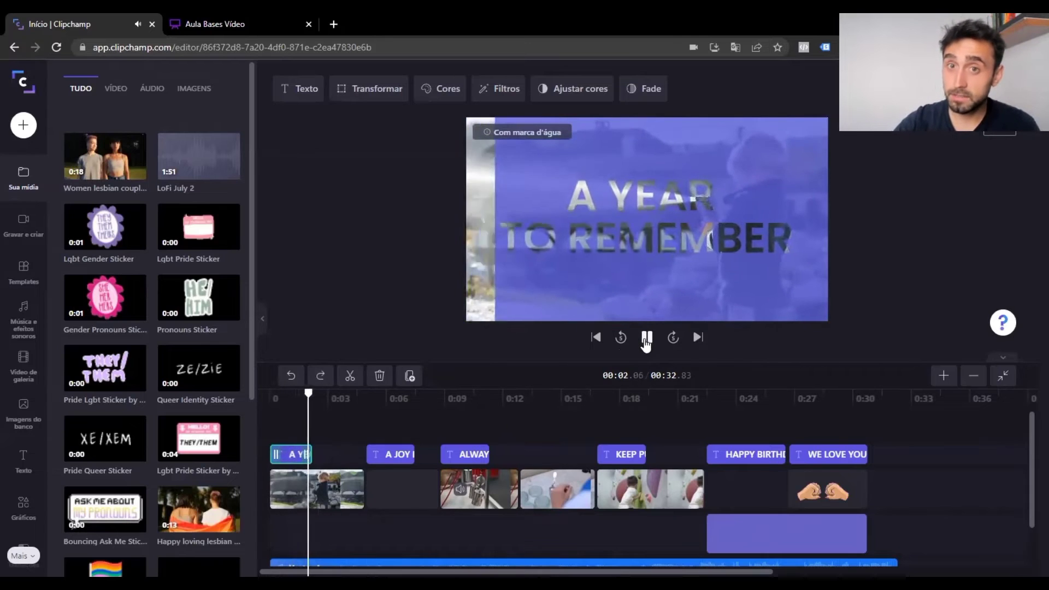
{"action": "key", "text": "ctrl+Tab"}
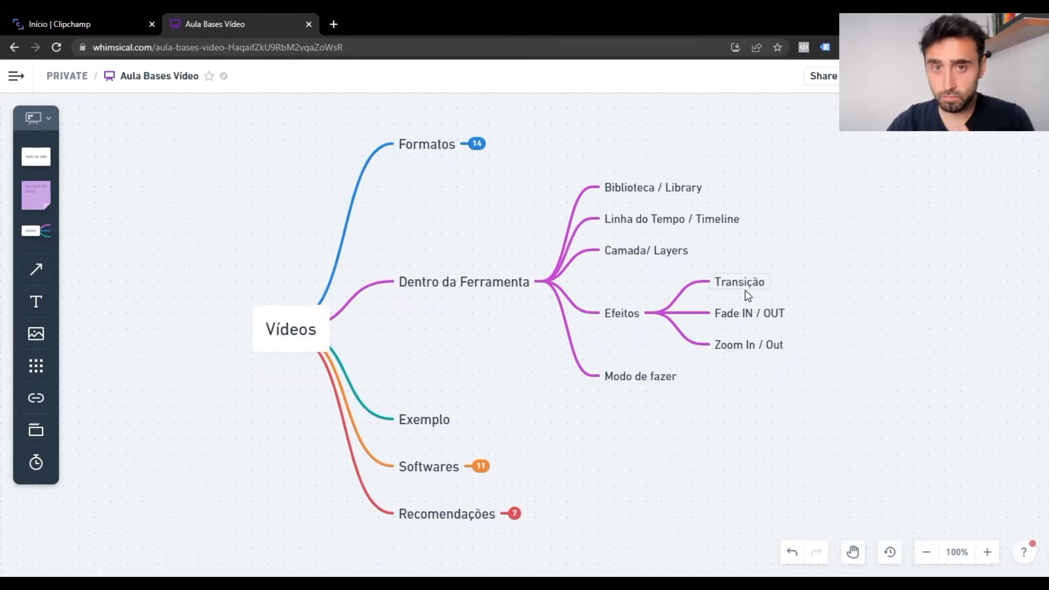
{"action": "left_click", "coordinate": [127, 16]}
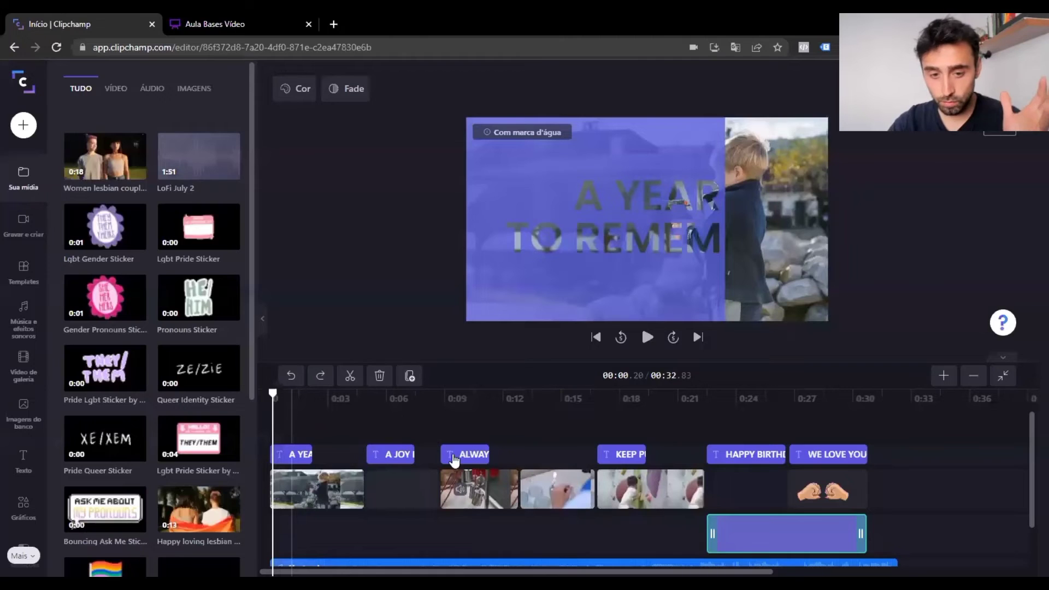
{"action": "left_click", "coordinate": [511, 421]}
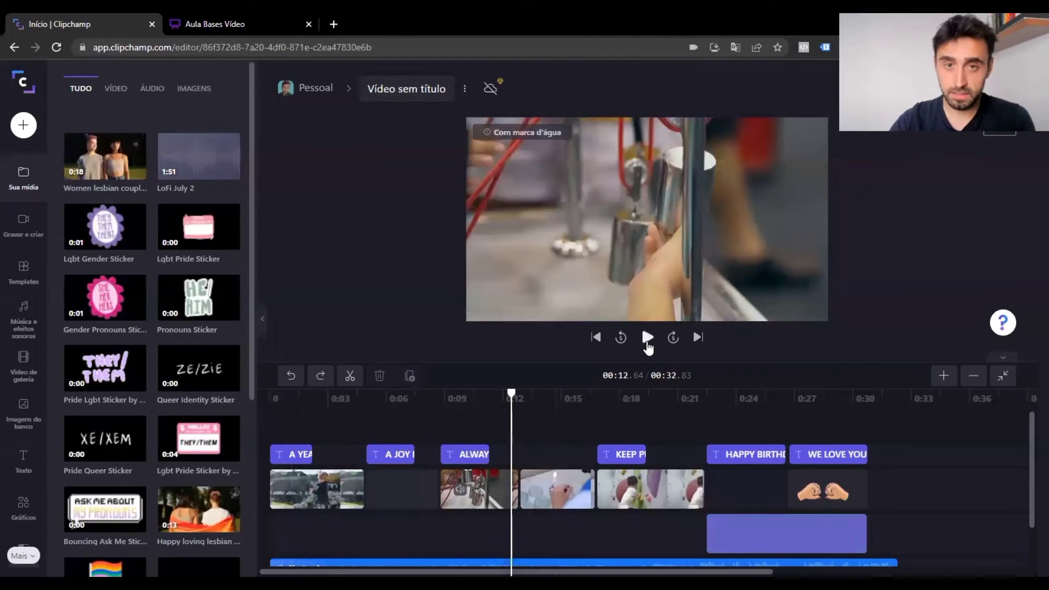
{"action": "left_click", "coordinate": [647, 343]}
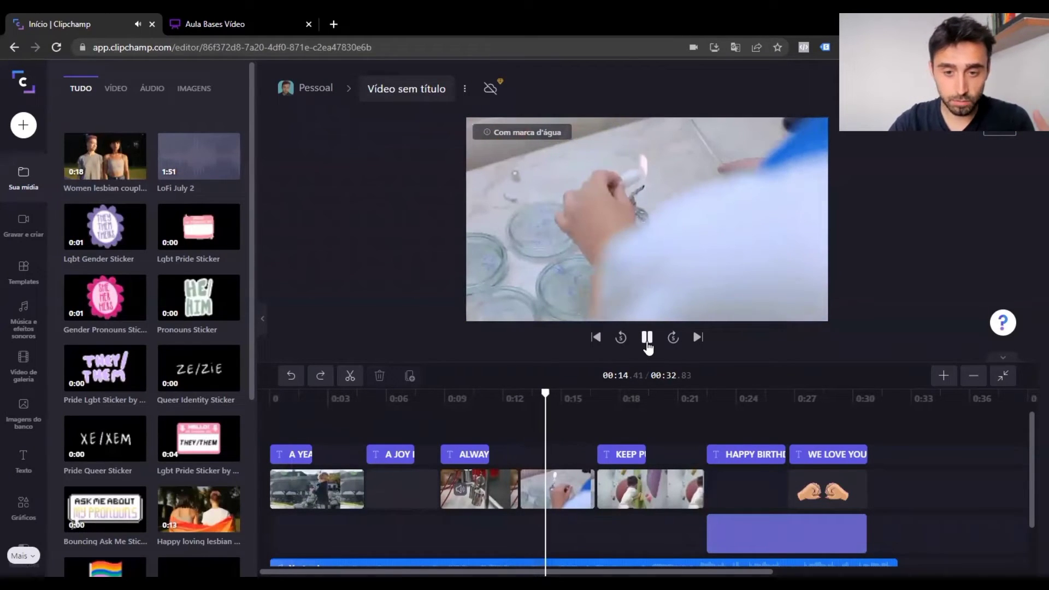
{"action": "left_click", "coordinate": [647, 340]}
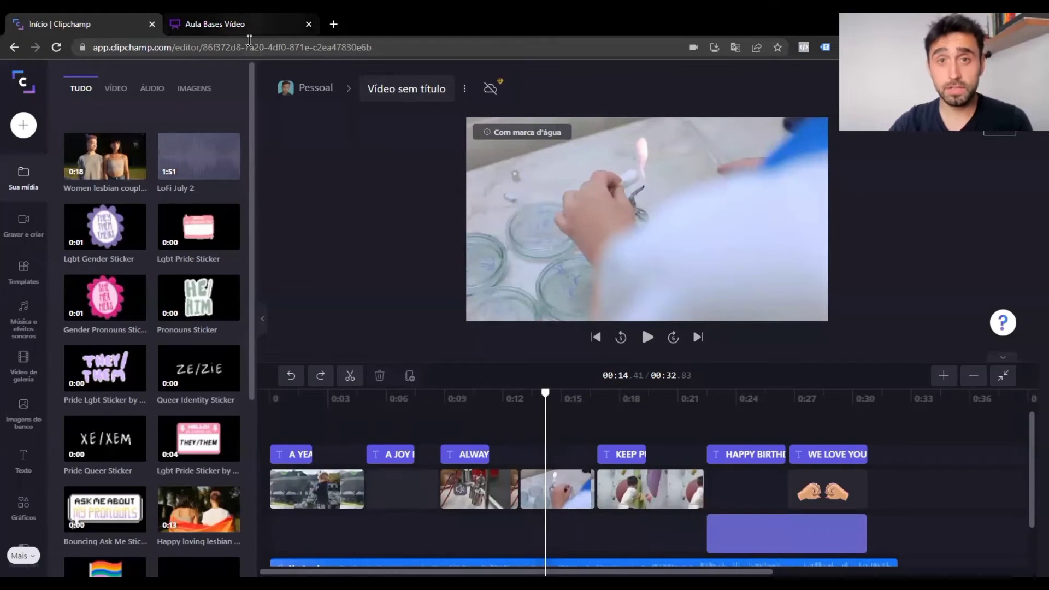
{"action": "left_click", "coordinate": [249, 33]}
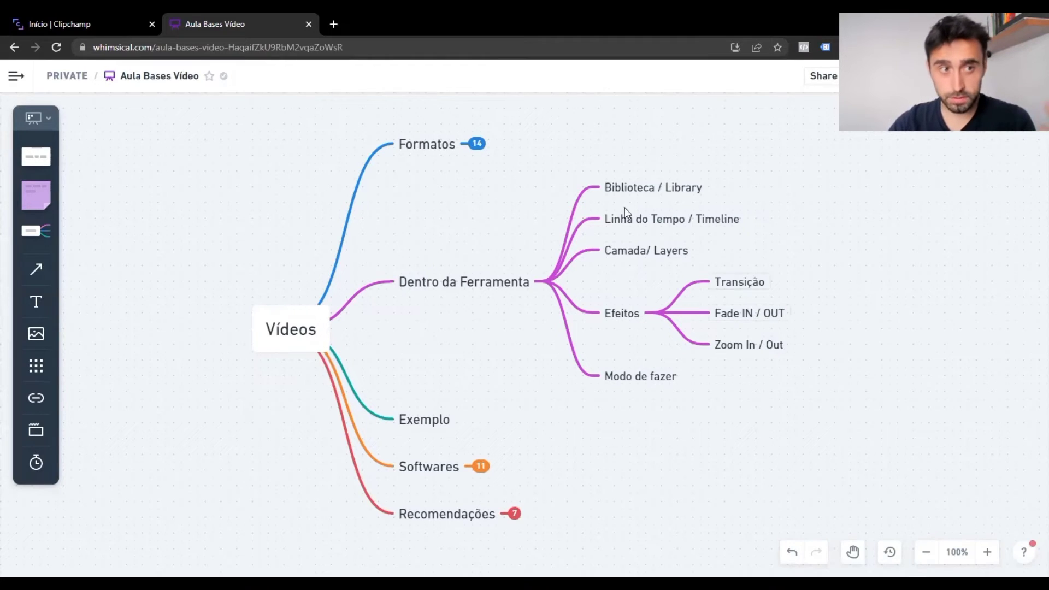
{"action": "left_click", "coordinate": [102, 15]}
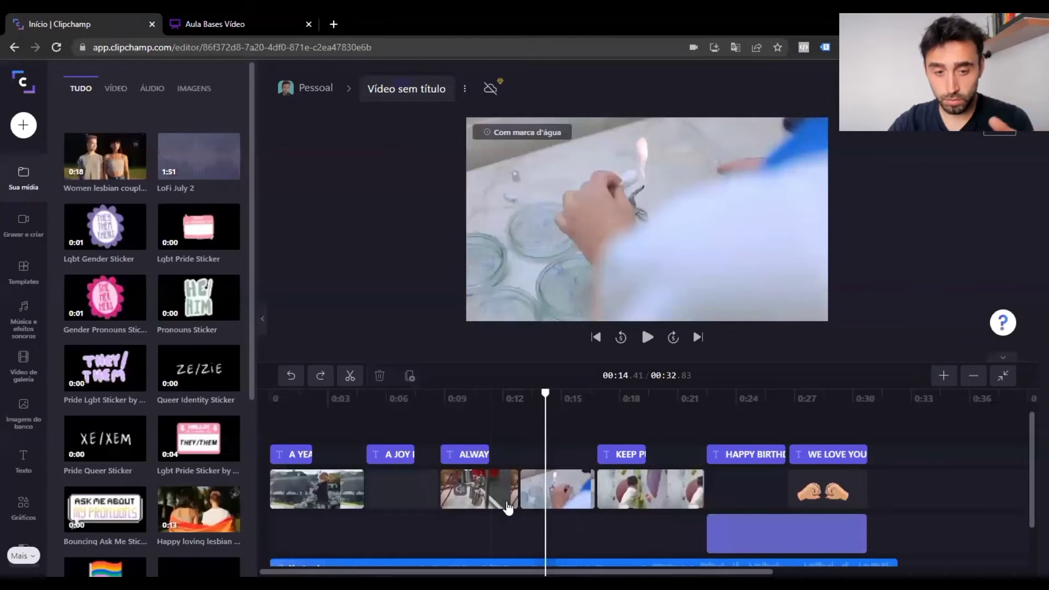
{"action": "left_click_drag", "start_coordinate": [1030, 434], "coordinate": [1030, 461]}
{"action": "left_click_drag", "start_coordinate": [545, 393], "coordinate": [236, 394]}
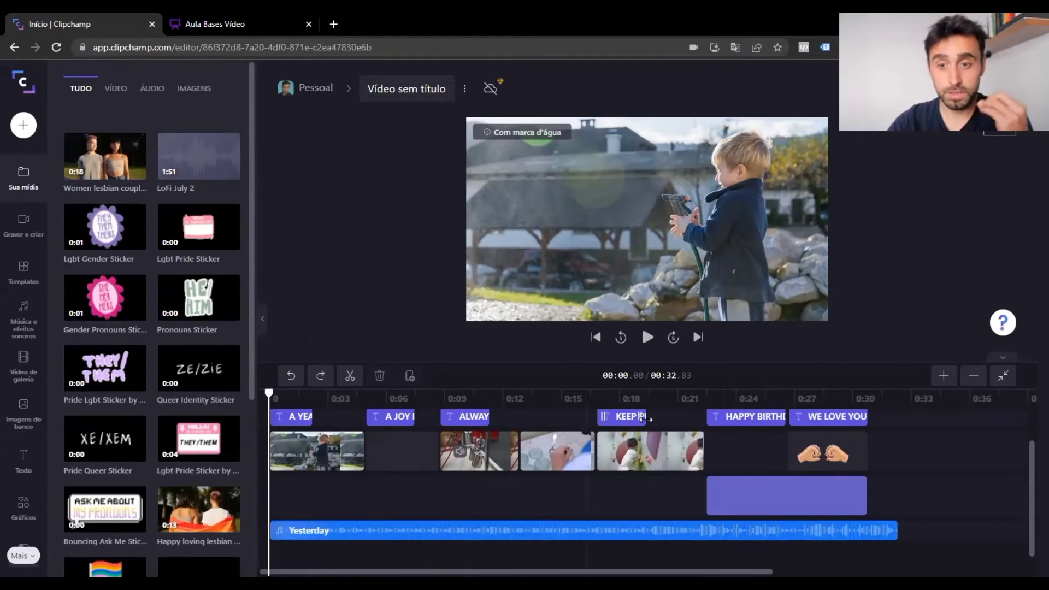
- Jump to the video's end, then collapse Dentro da Ferramenta and select Exemplo in Whimsical
{"action": "left_click", "coordinate": [882, 506]}
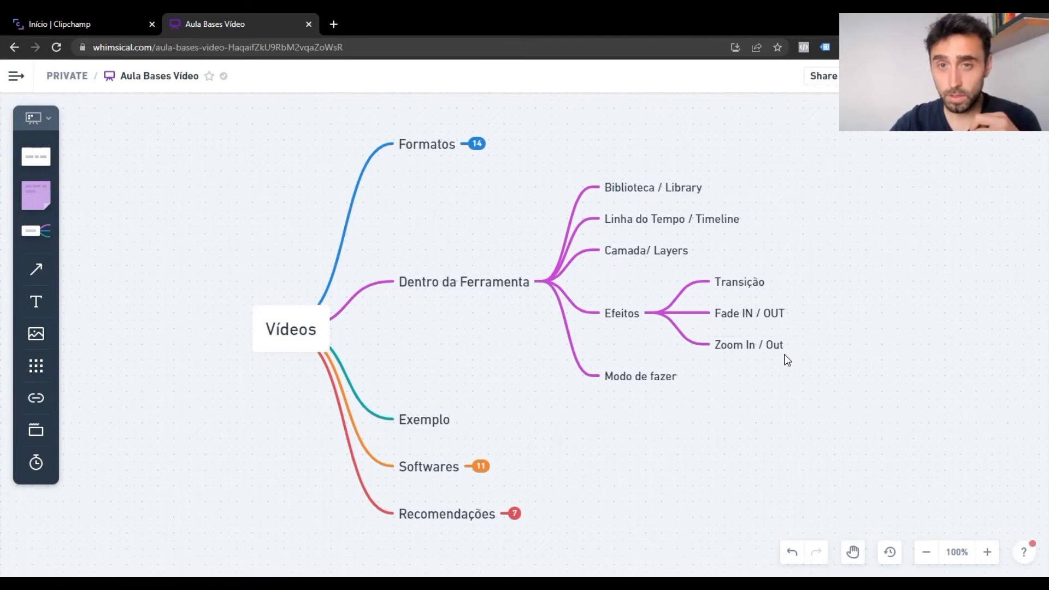
{"action": "left_click", "coordinate": [538, 281]}
{"action": "left_click", "coordinate": [447, 328]}
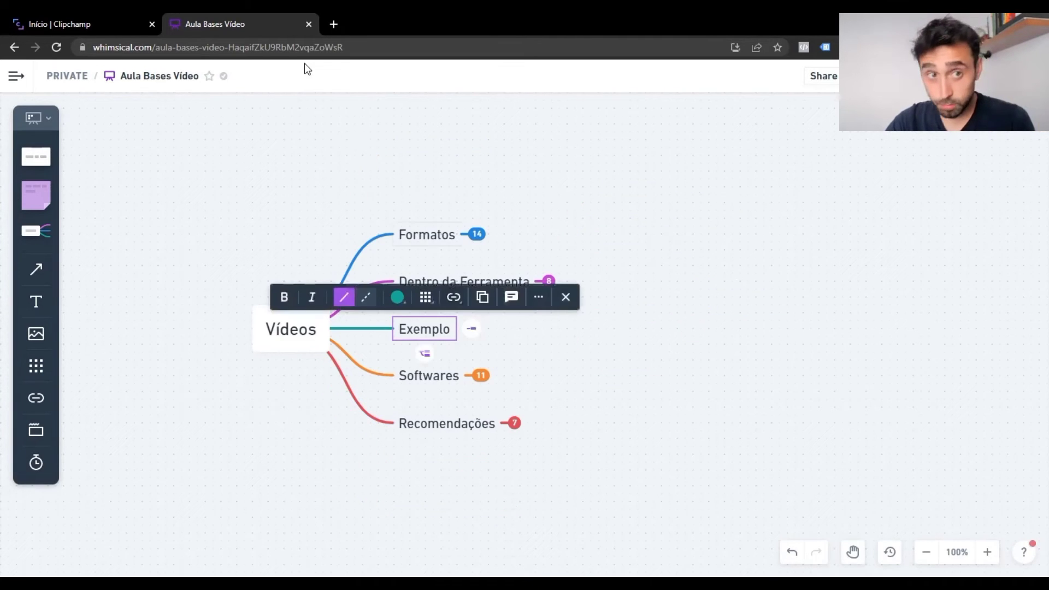
- In Clipchamp, rewind the playhead from 0:16.85 to 0:00 and play the template
{"action": "left_click", "coordinate": [104, 22]}
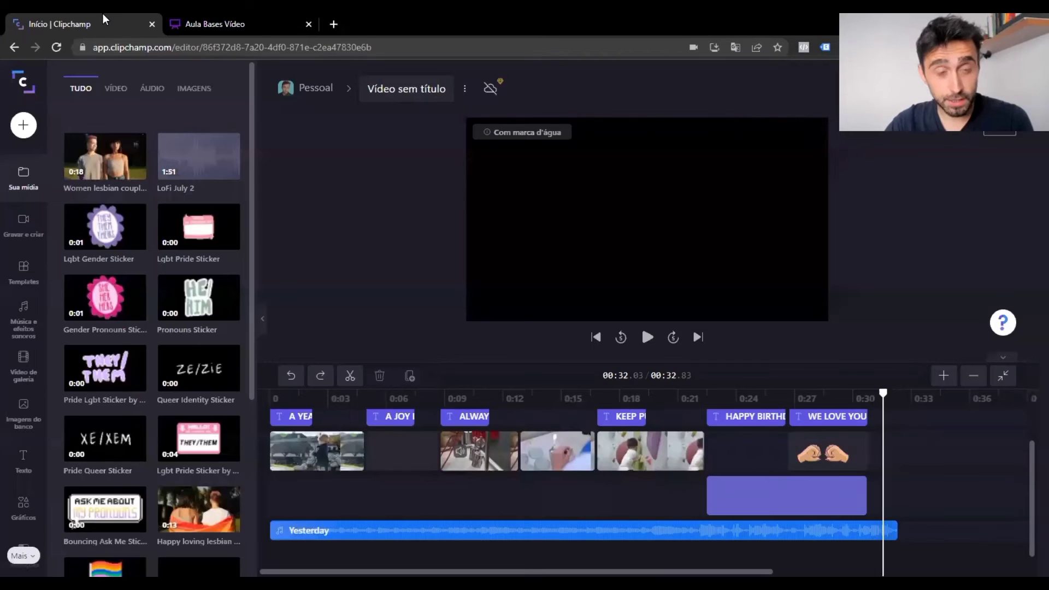
{"action": "left_click", "coordinate": [591, 392]}
{"action": "left_click_drag", "start_coordinate": [592, 392], "coordinate": [268, 392]}
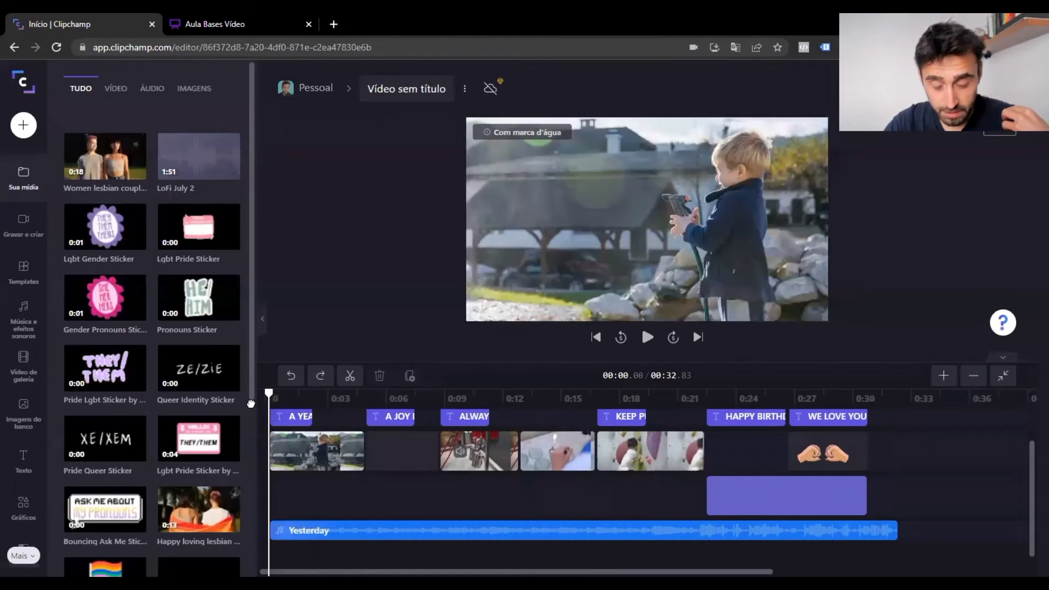
{"action": "scroll", "coordinate": [1029, 465], "scroll_direction": "up", "scroll_amount": 2}
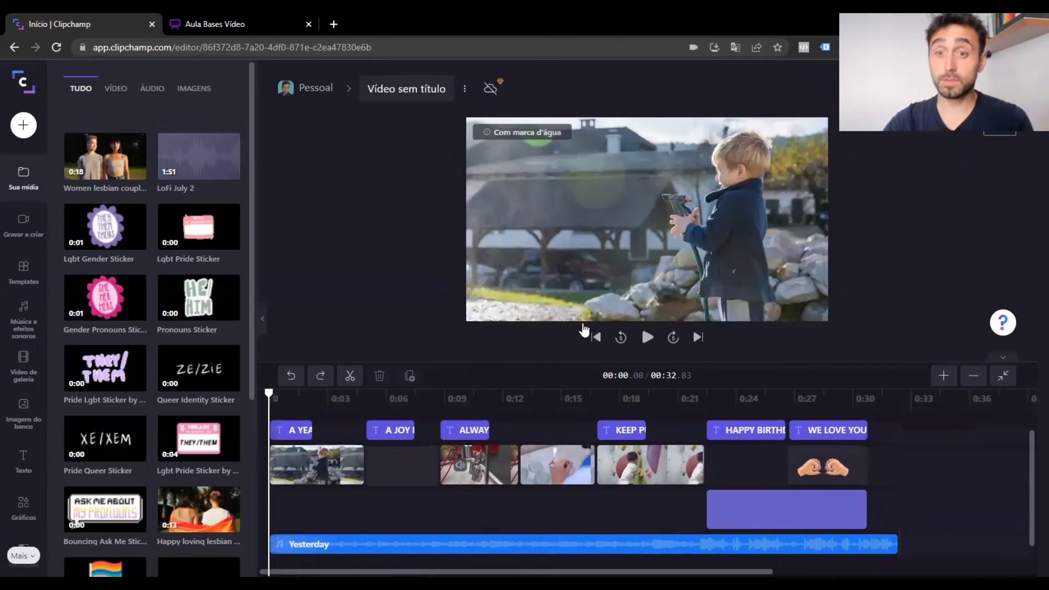
{"action": "left_click", "coordinate": [648, 338]}
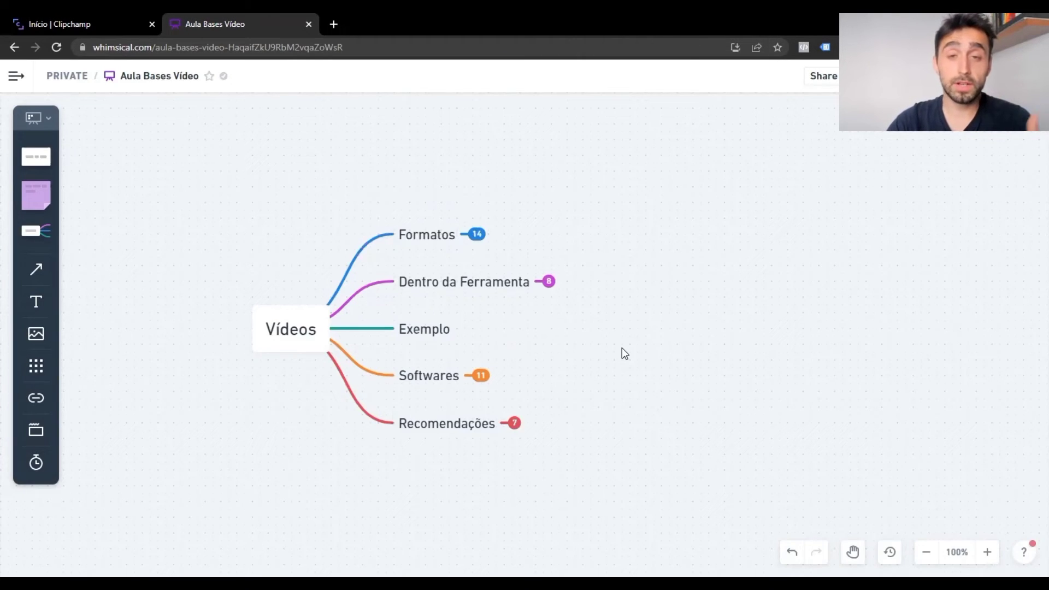
{"action": "left_click", "coordinate": [482, 375]}
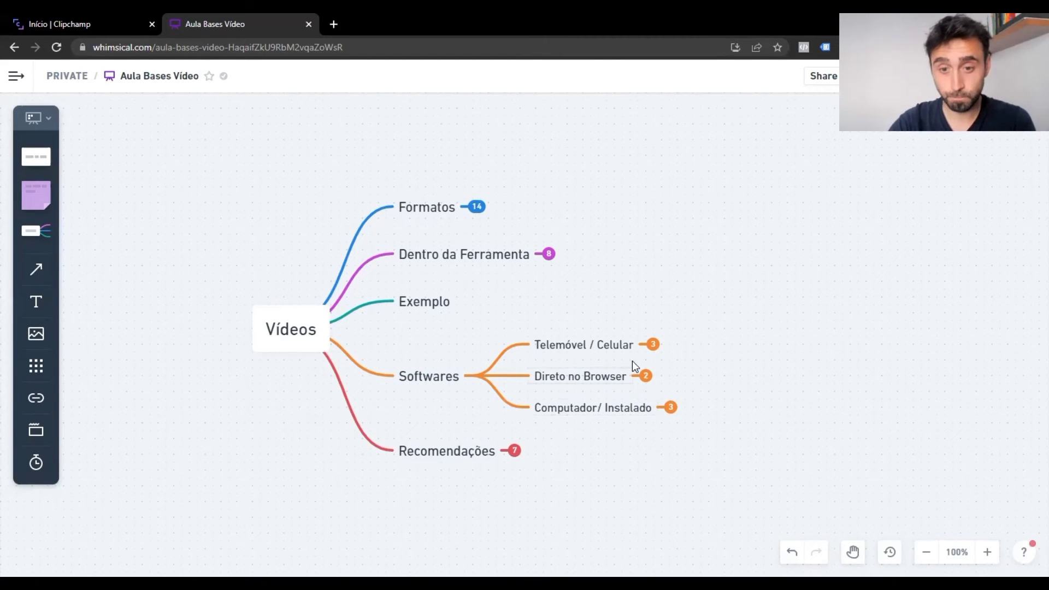
{"action": "left_click", "coordinate": [652, 344]}
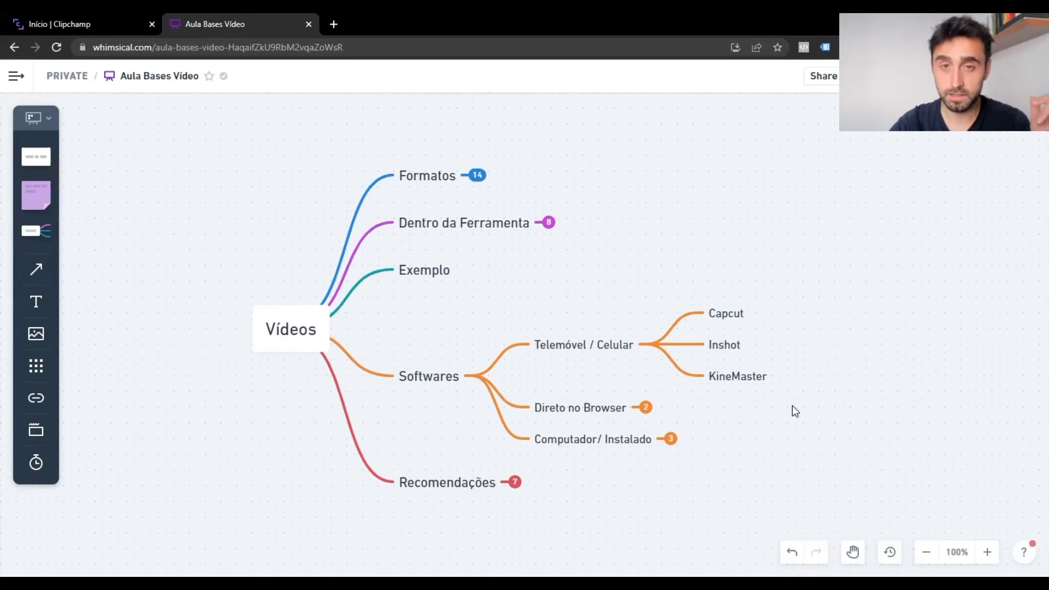
{"action": "left_click", "coordinate": [646, 408]}
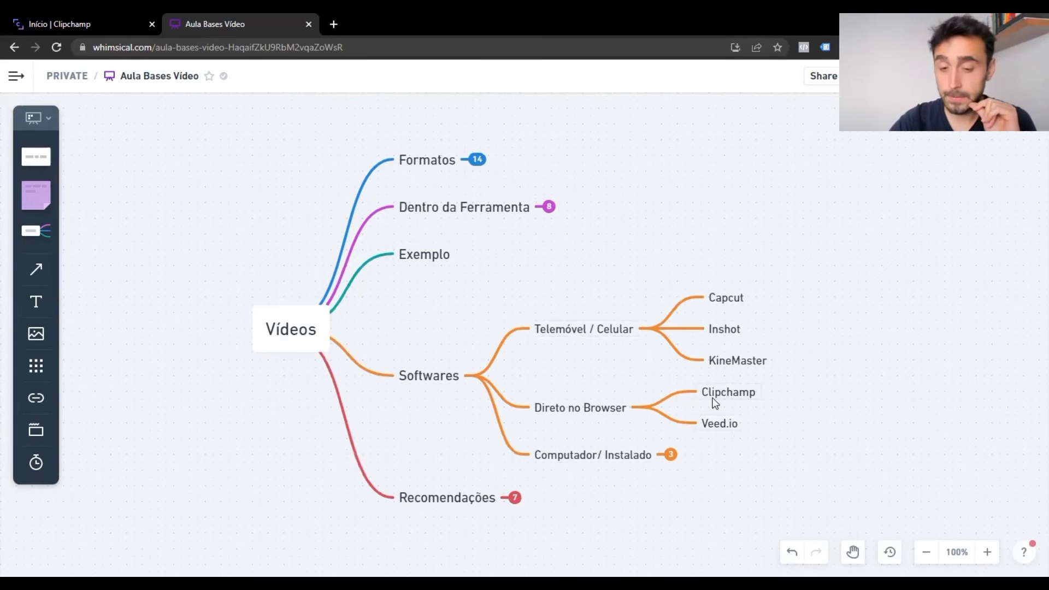
{"action": "left_click", "coordinate": [671, 456]}
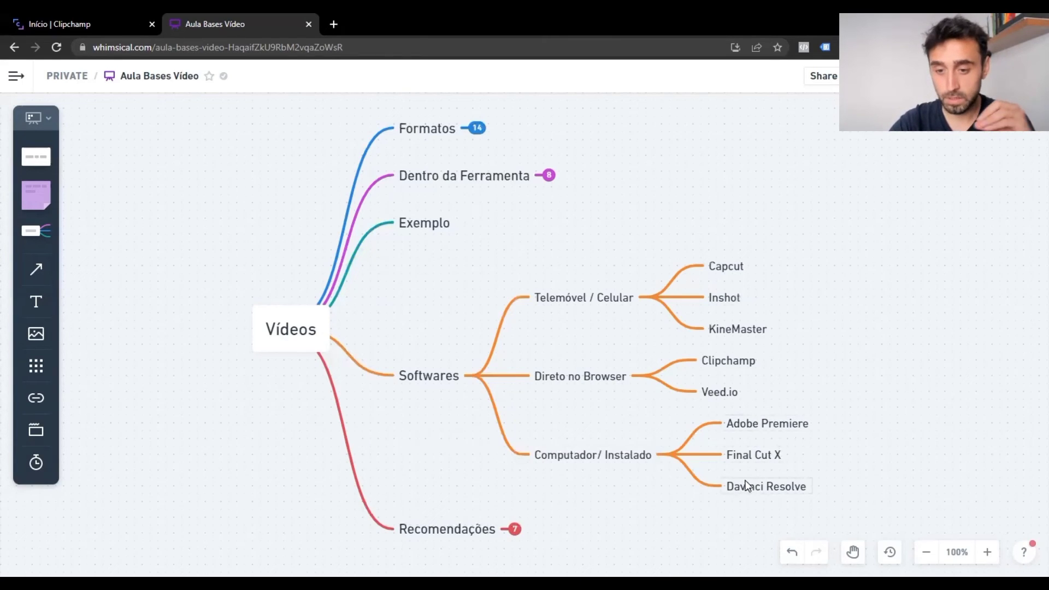
{"action": "key", "text": "ctrl+period"}
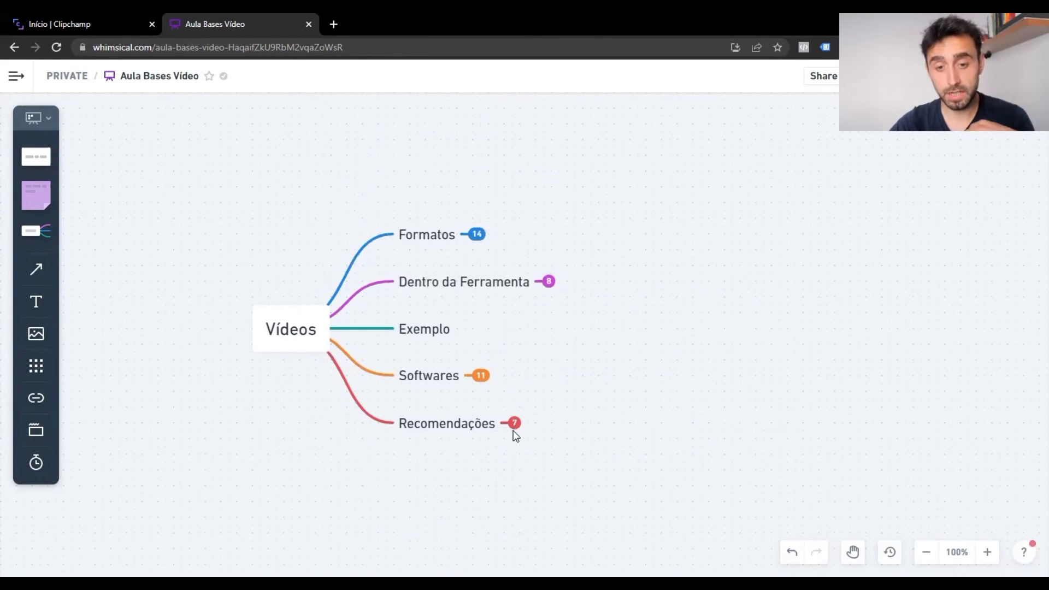
- Expand Recomendações and open its Guia de Anúncios Em Vídeo Facebook link in a new tab
{"action": "left_click", "coordinate": [513, 424]}
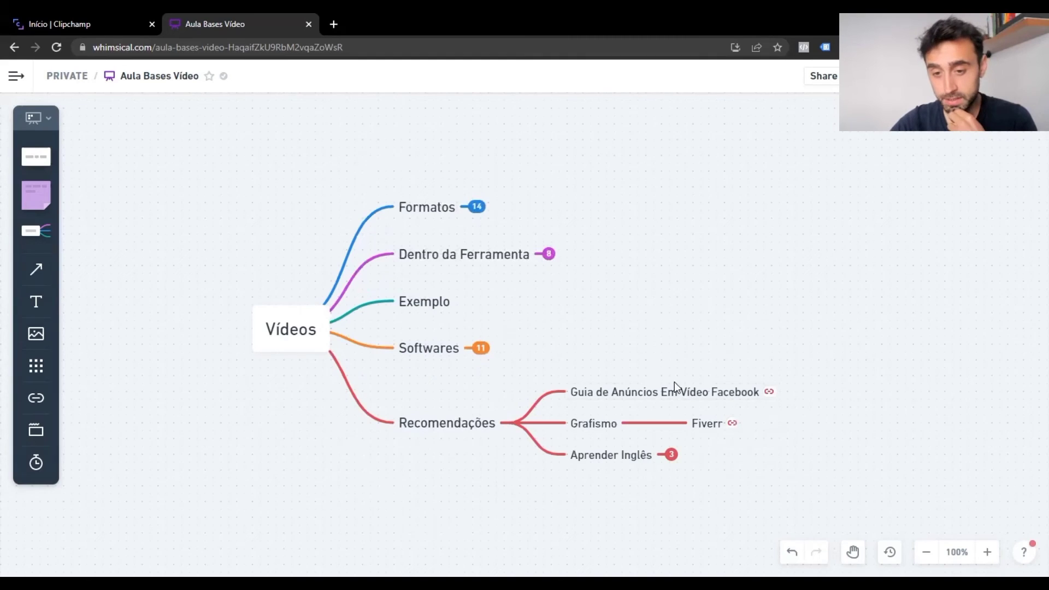
{"action": "left_click", "coordinate": [767, 392]}
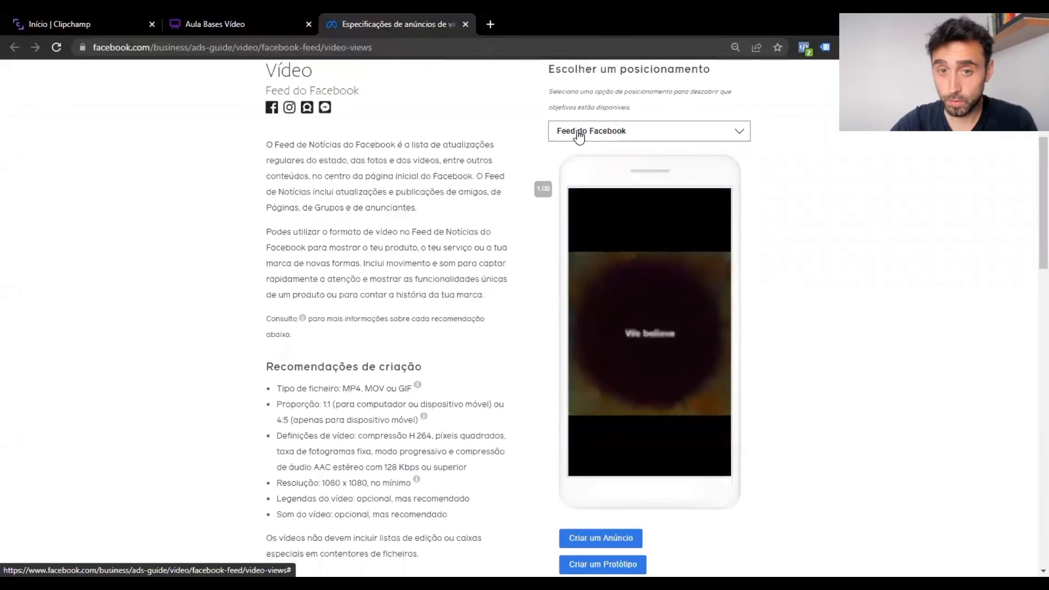
- Open the Instagram Stories video specs and highlight the 9:16 aspect ratio recommendation
{"action": "left_click", "coordinate": [622, 131]}
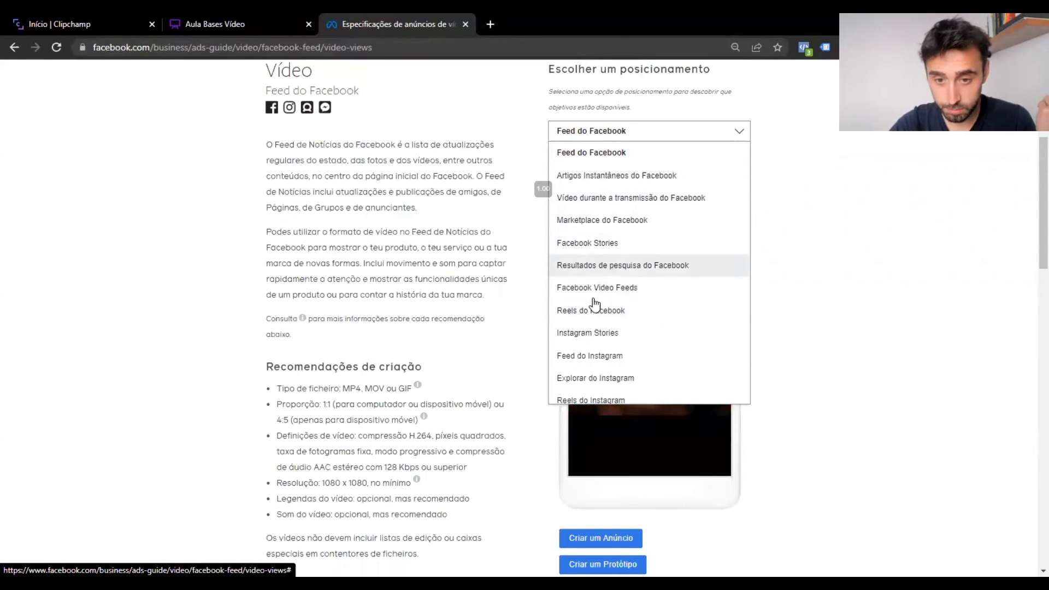
{"action": "left_click", "coordinate": [650, 332]}
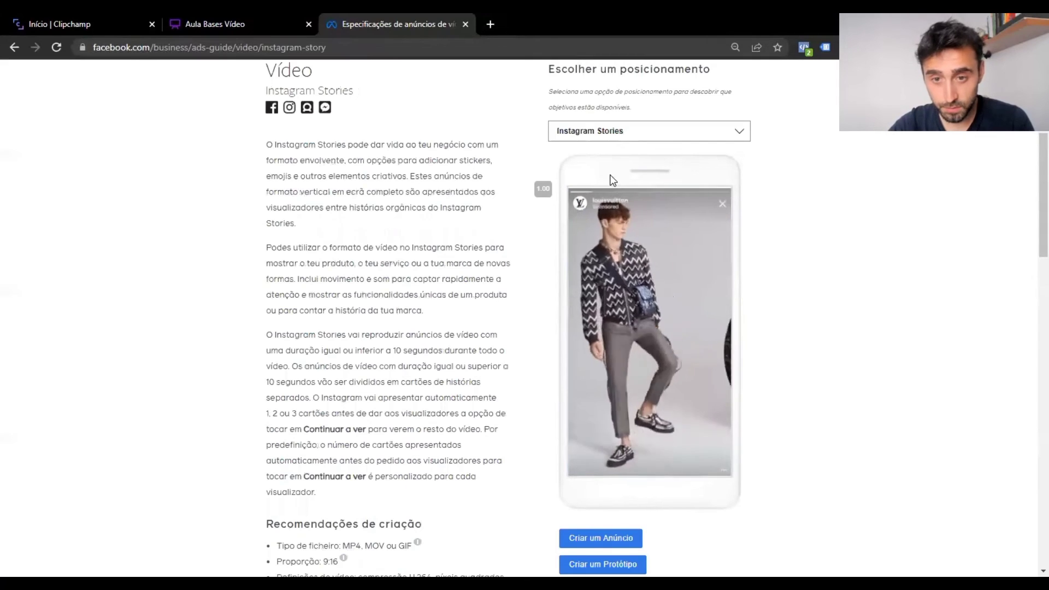
{"action": "scroll", "coordinate": [481, 287], "scroll_direction": "down", "scroll_amount": 1}
{"action": "scroll", "coordinate": [481, 287], "scroll_direction": "down", "scroll_amount": 3}
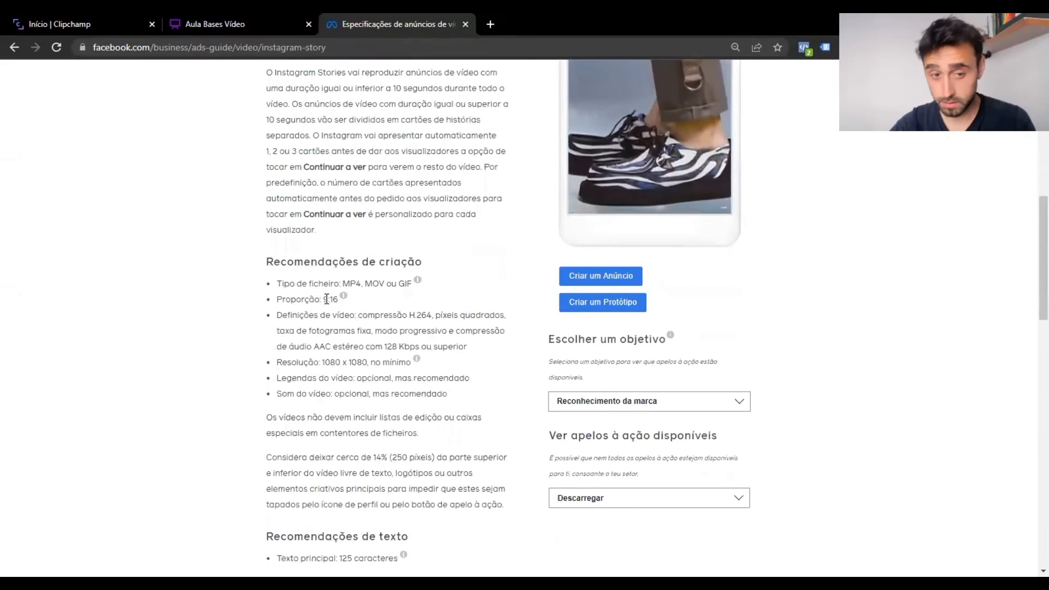
{"action": "left_click_drag", "start_coordinate": [321, 299], "coordinate": [338, 301]}
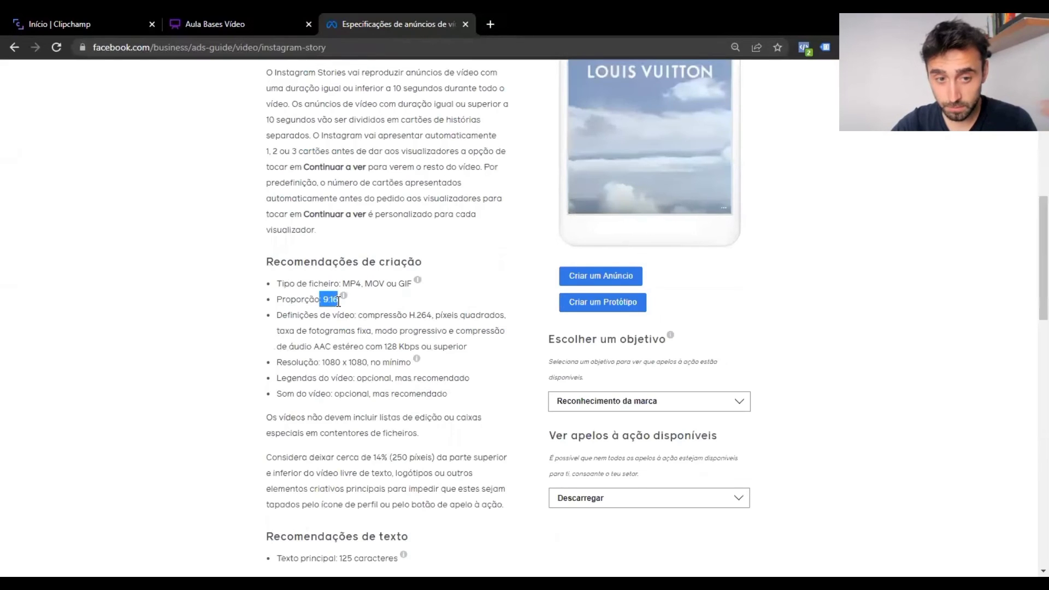
- Highlight the optional-but-recommended sound line, then open the Fiverr link from the mind map
{"action": "scroll", "coordinate": [416, 347], "scroll_direction": "down", "scroll_amount": 2}
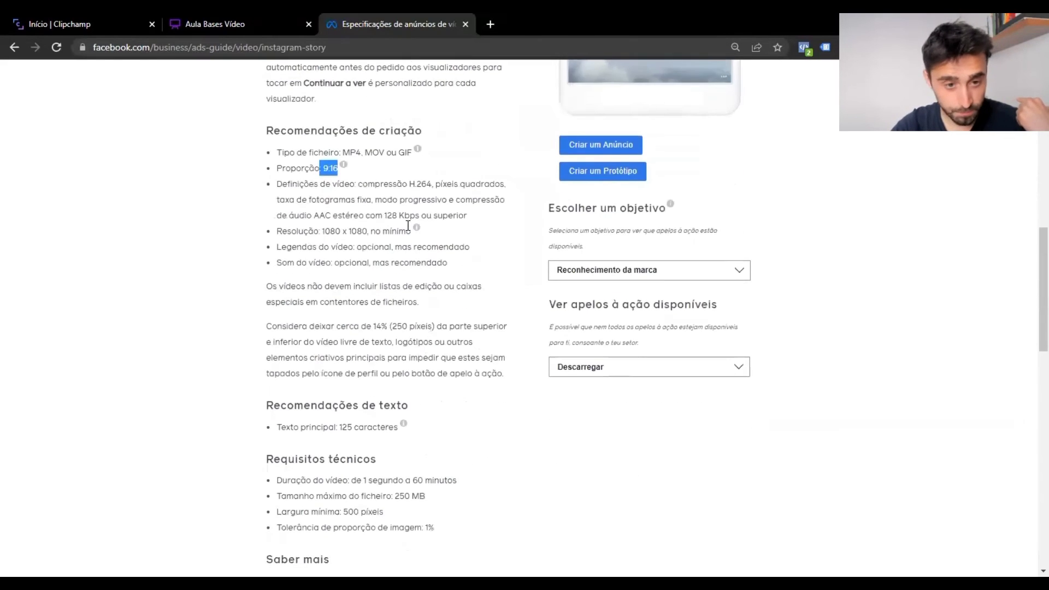
{"action": "scroll", "coordinate": [297, 241], "scroll_direction": "down", "scroll_amount": 2}
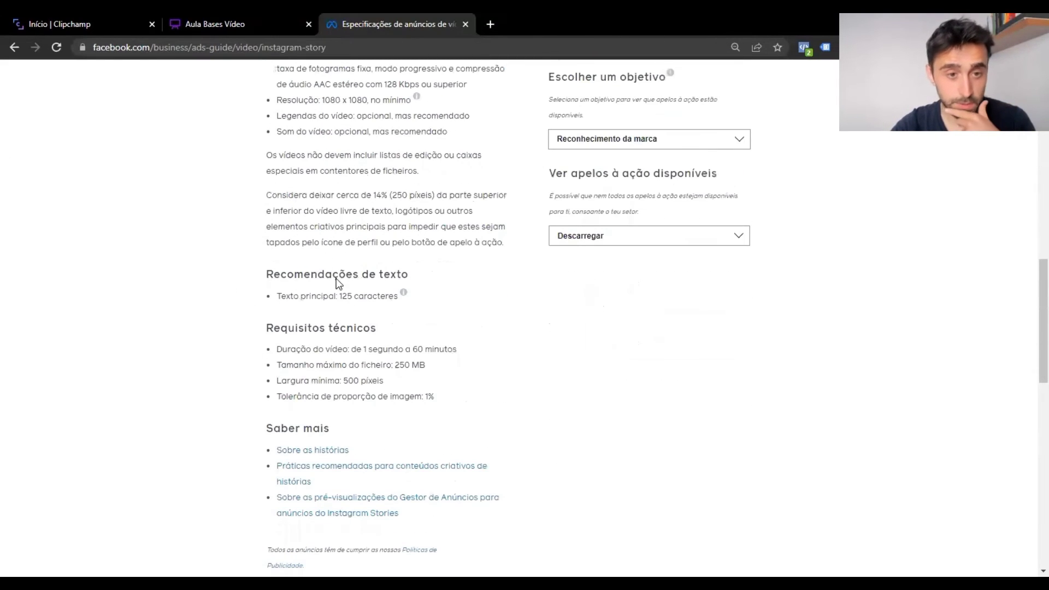
{"action": "scroll", "coordinate": [283, 129], "scroll_direction": "up", "scroll_amount": 2}
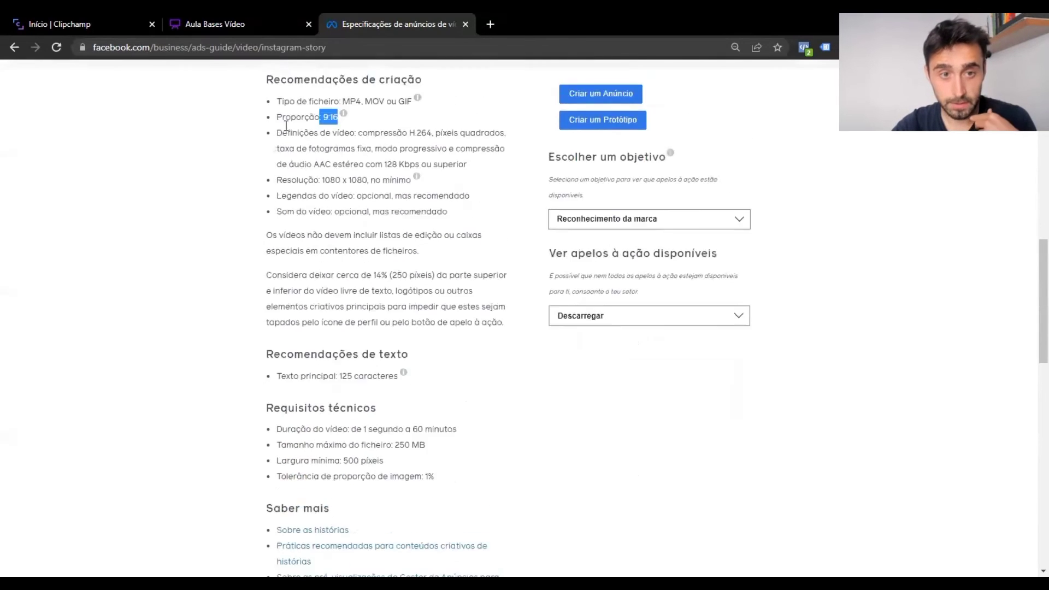
{"action": "left_click_drag", "start_coordinate": [293, 247], "coordinate": [462, 248]}
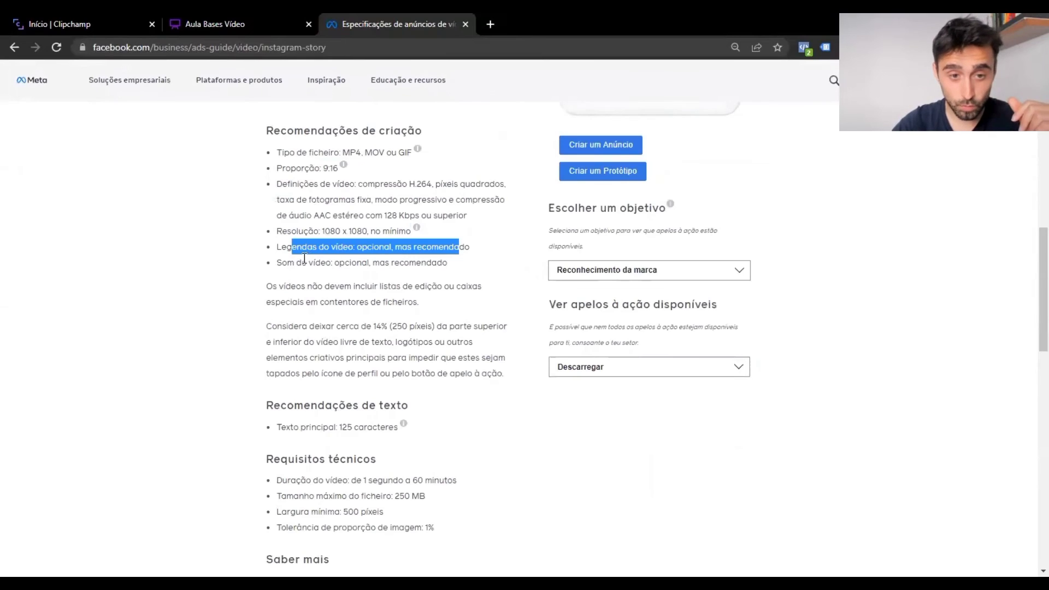
{"action": "left_click_drag", "start_coordinate": [301, 263], "coordinate": [413, 266]}
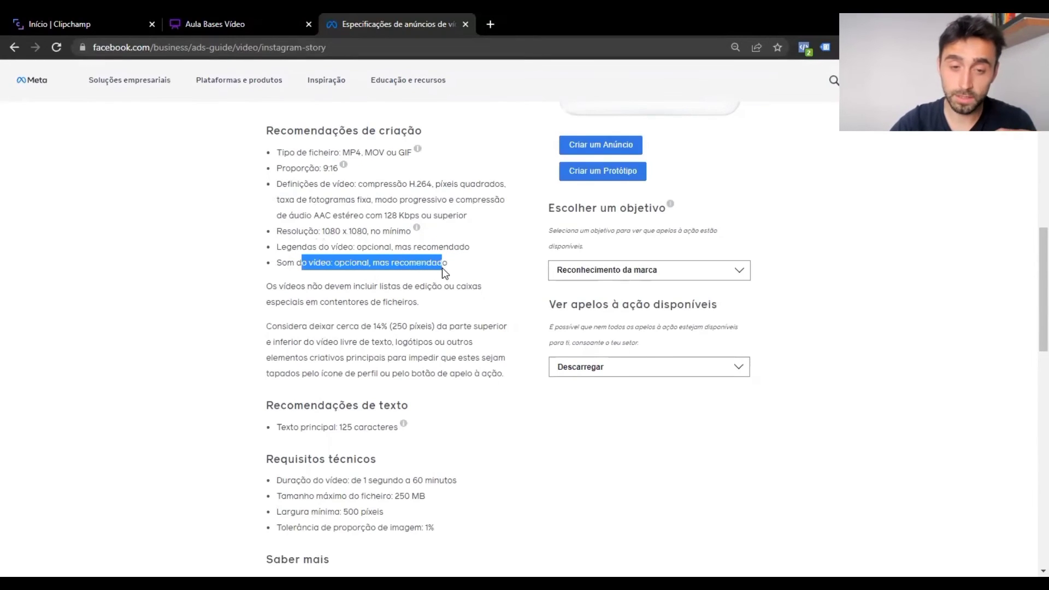
{"action": "key", "text": "ctrl+shift+Tab"}
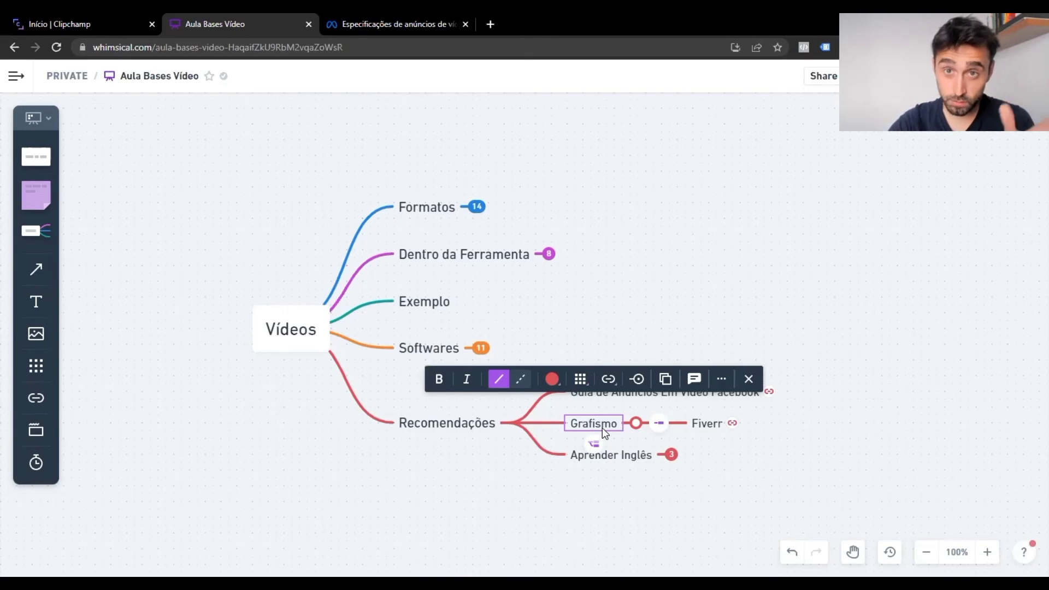
{"action": "left_click", "coordinate": [729, 425]}
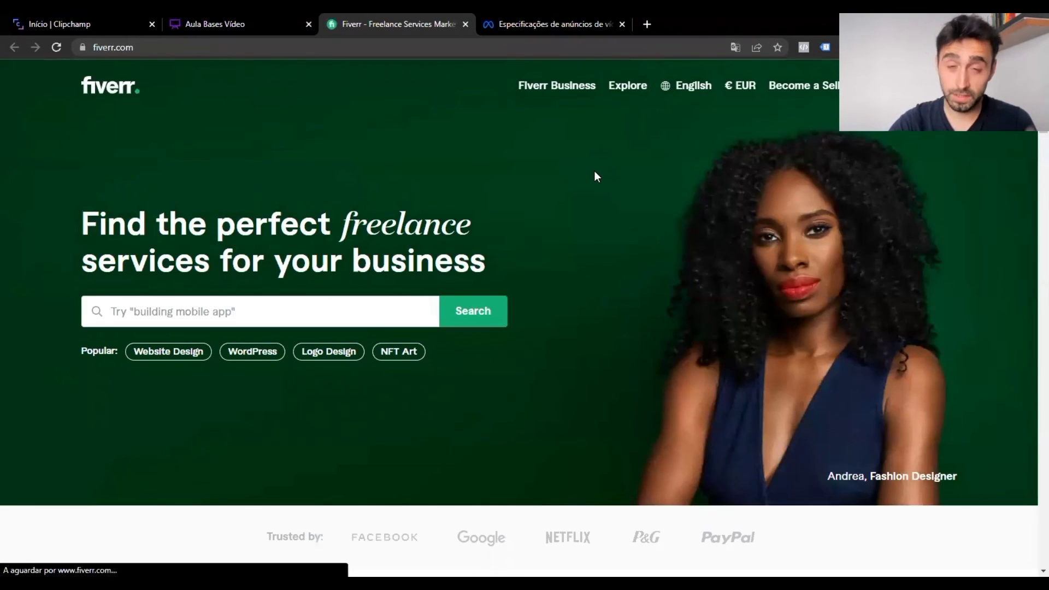
- Scroll through fiverr.com's popular professional services, then go back to the Aula Bases Vídeo tab
{"action": "scroll", "coordinate": [564, 191], "scroll_direction": "down", "scroll_amount": 10}
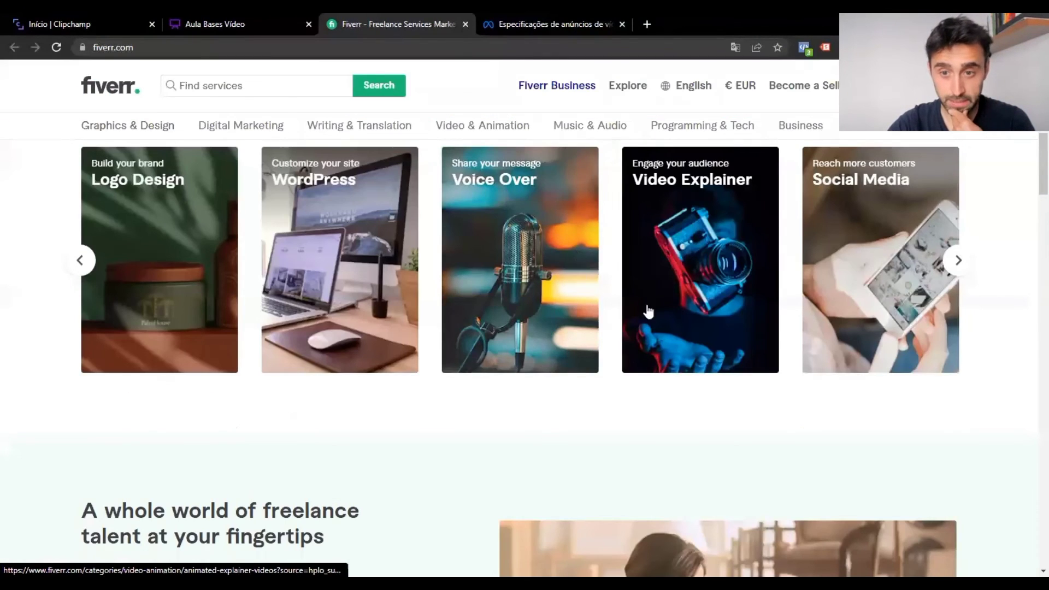
{"action": "scroll", "coordinate": [646, 309], "scroll_direction": "up", "scroll_amount": 2}
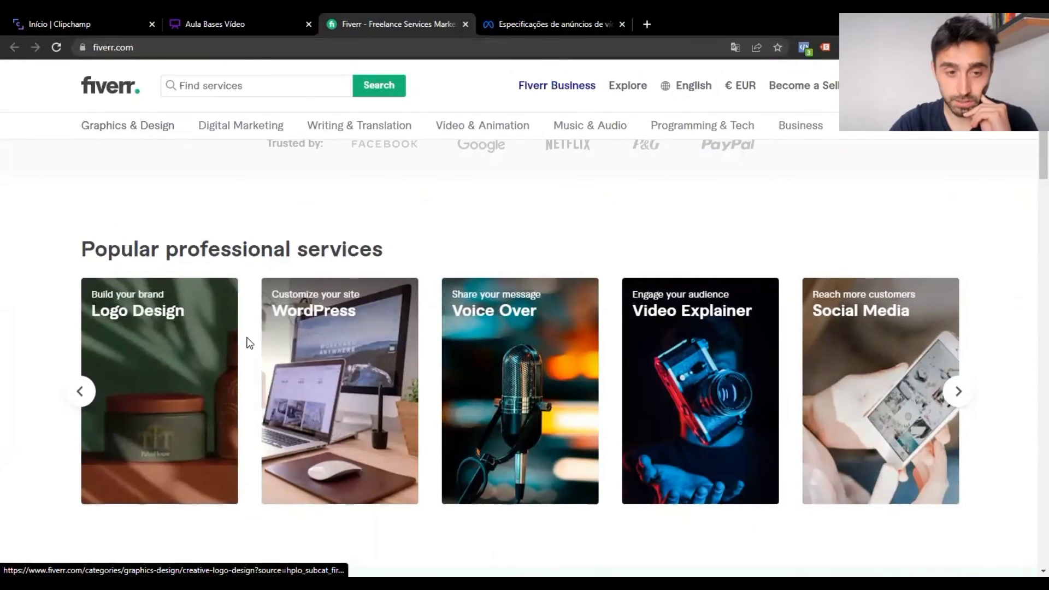
{"action": "scroll", "coordinate": [248, 341], "scroll_direction": "up", "scroll_amount": 6}
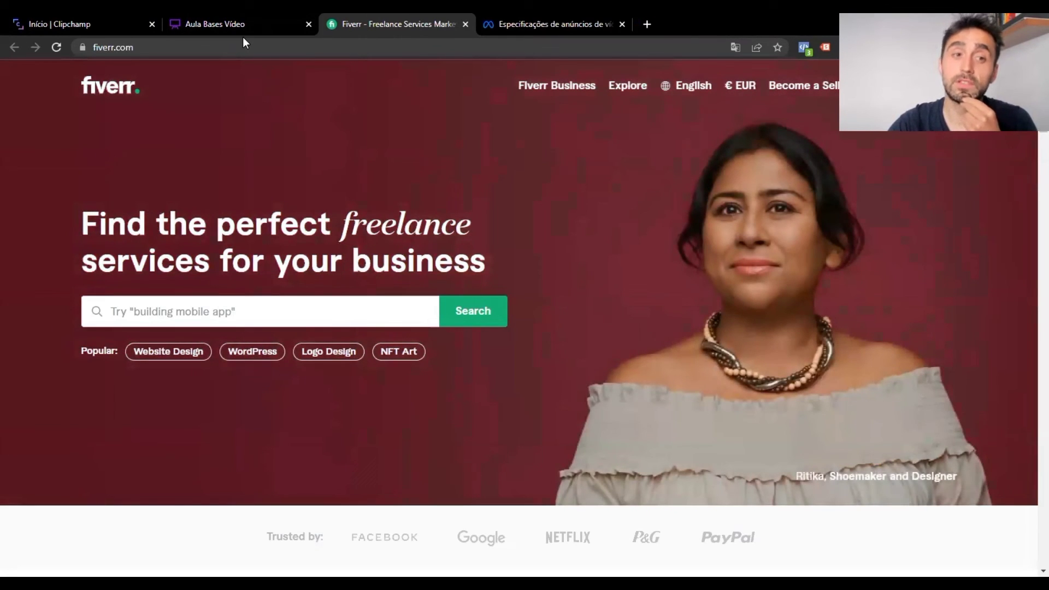
{"action": "scroll", "coordinate": [386, 269], "scroll_direction": "down", "scroll_amount": 3}
{"action": "scroll", "coordinate": [386, 270], "scroll_direction": "down", "scroll_amount": 4}
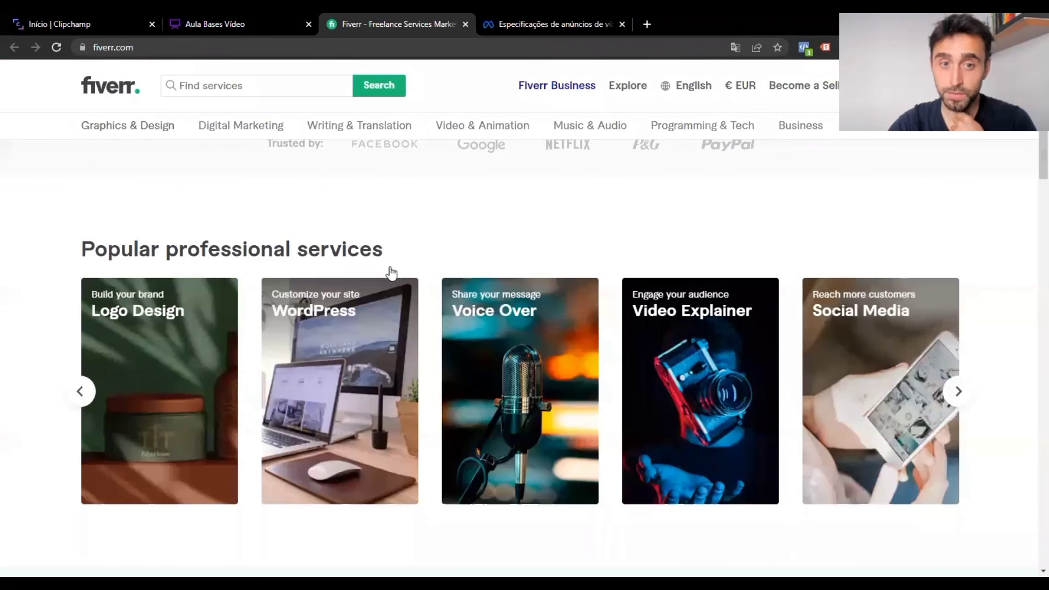
{"action": "scroll", "coordinate": [391, 272], "scroll_direction": "down", "scroll_amount": 2}
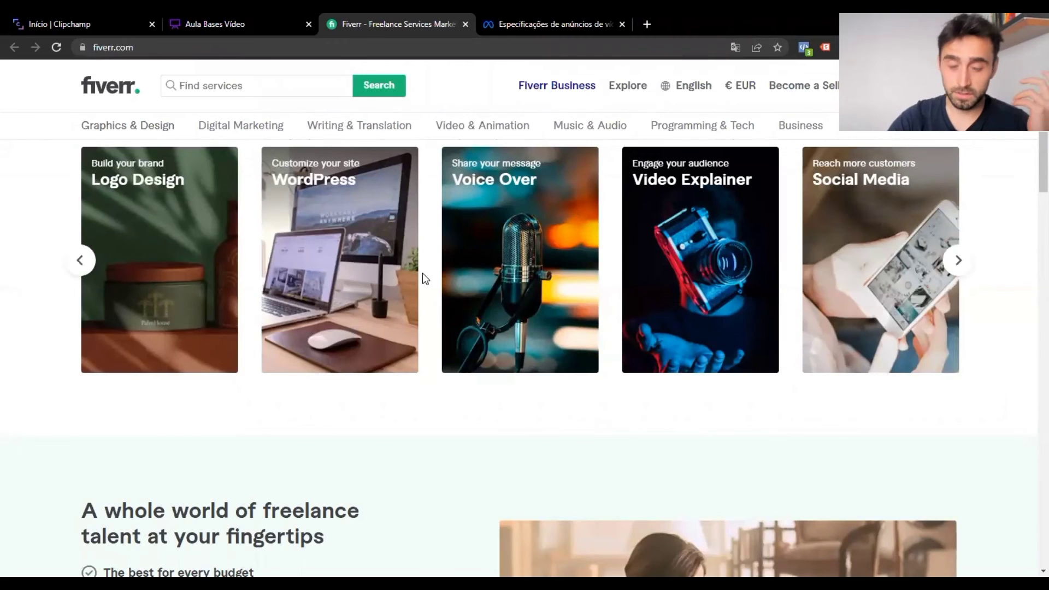
{"action": "scroll", "coordinate": [421, 273], "scroll_direction": "down", "scroll_amount": 2}
{"action": "scroll", "coordinate": [437, 241], "scroll_direction": "down", "scroll_amount": 3}
{"action": "scroll", "coordinate": [445, 191], "scroll_direction": "down", "scroll_amount": 2}
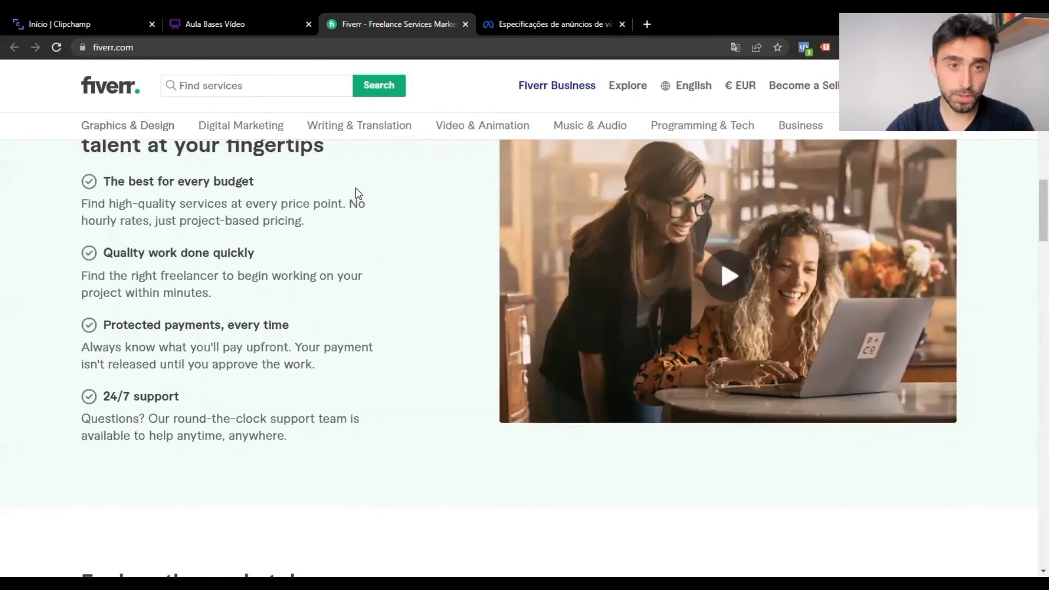
{"action": "scroll", "coordinate": [306, 188], "scroll_direction": "up", "scroll_amount": 15}
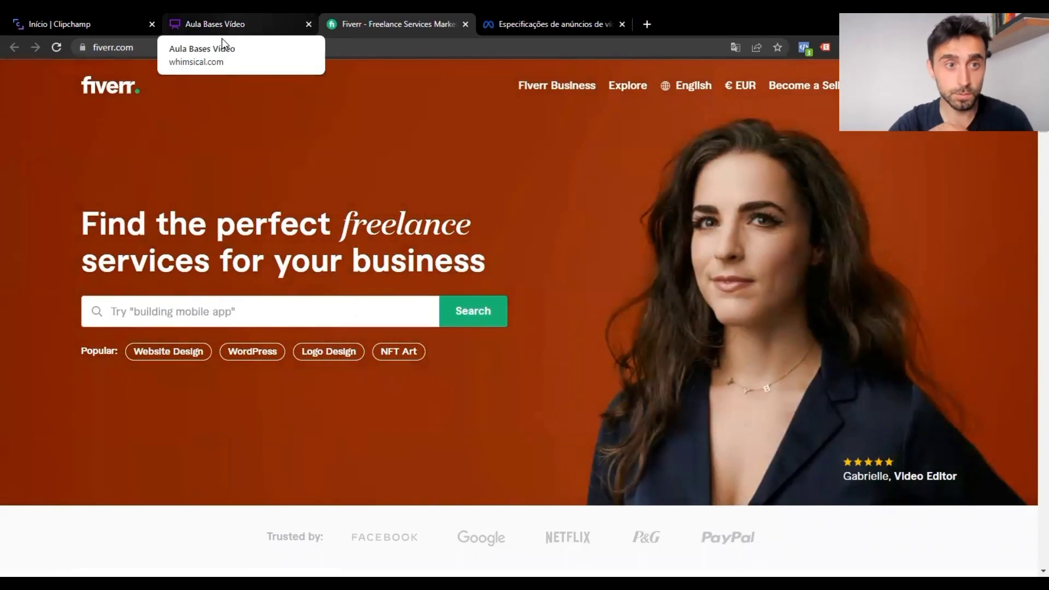
{"action": "left_click", "coordinate": [221, 36]}
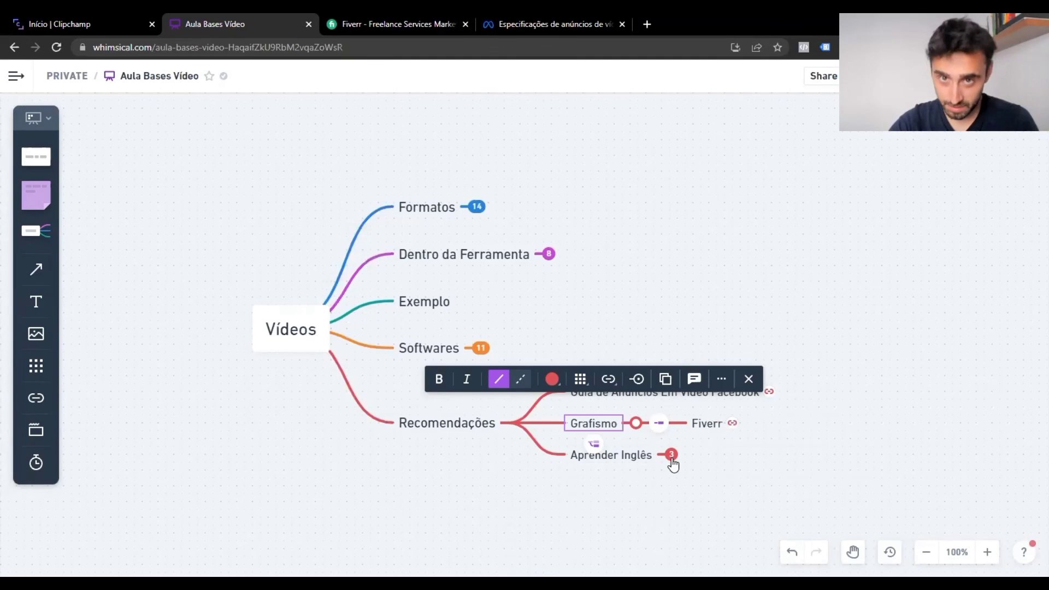
- Expand Aprender Inglês's three ideas, briefly scroll the Fiverr tab, then return to Whimsical
{"action": "left_click", "coordinate": [671, 458]}
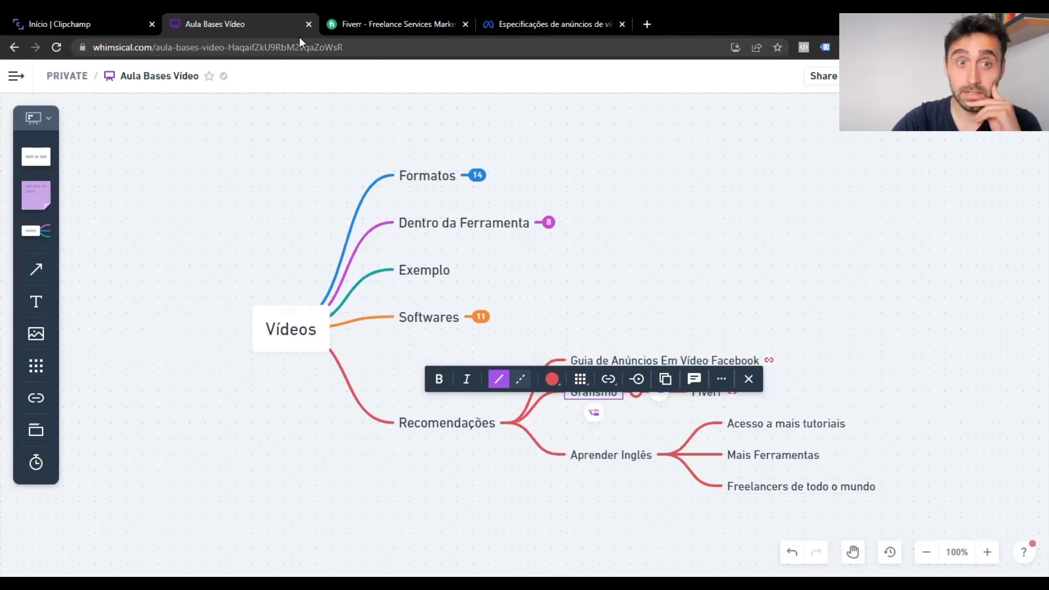
{"action": "left_click", "coordinate": [350, 24]}
{"action": "scroll", "coordinate": [328, 240], "scroll_direction": "down", "scroll_amount": 2}
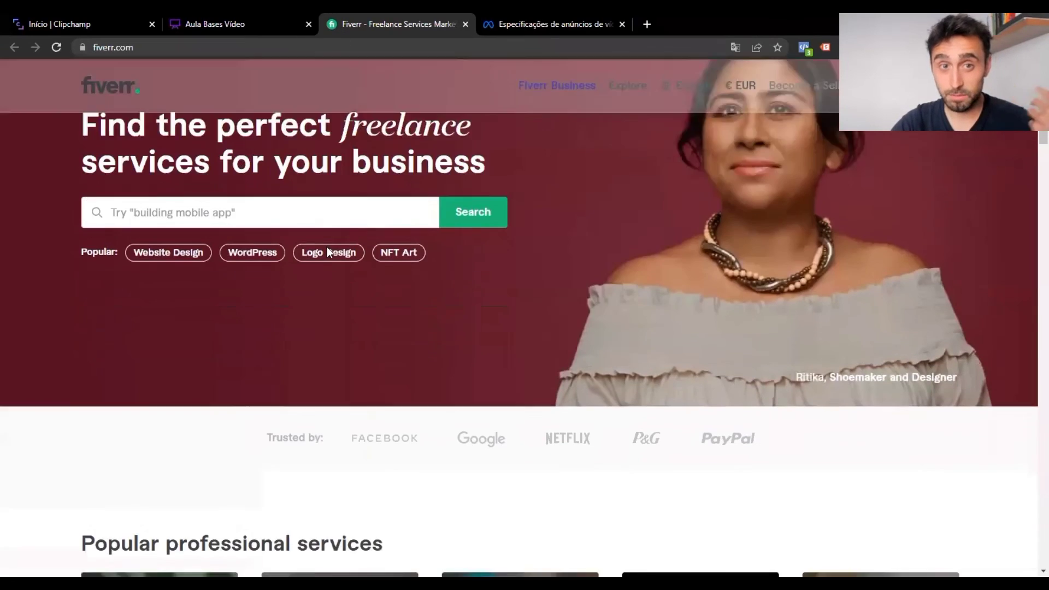
{"action": "scroll", "coordinate": [326, 247], "scroll_direction": "down", "scroll_amount": 1}
{"action": "scroll", "coordinate": [327, 247], "scroll_direction": "down", "scroll_amount": 2}
{"action": "scroll", "coordinate": [326, 248], "scroll_direction": "down", "scroll_amount": 2}
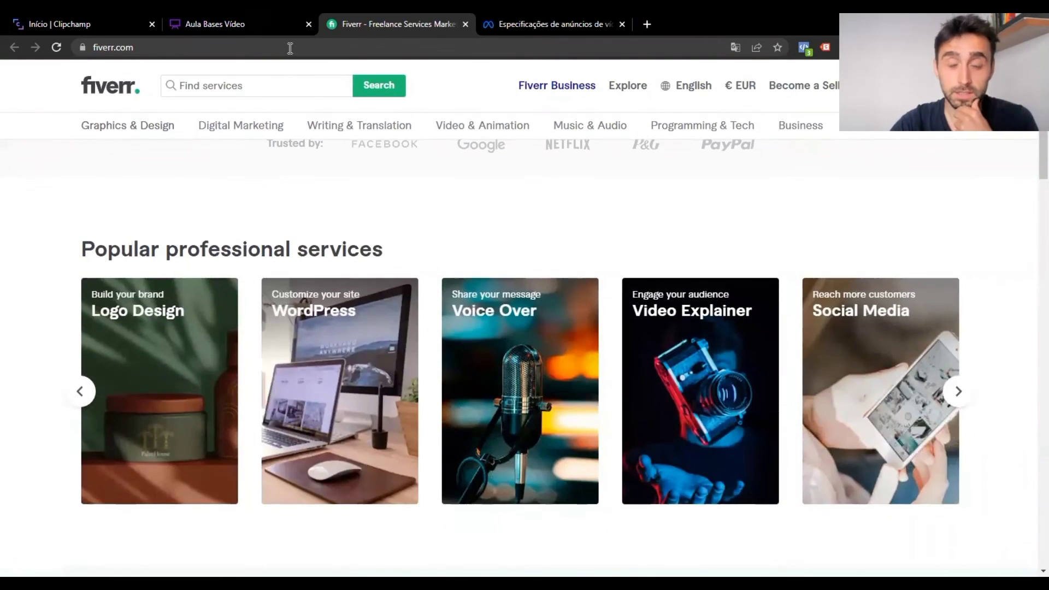
{"action": "left_click", "coordinate": [273, 24]}
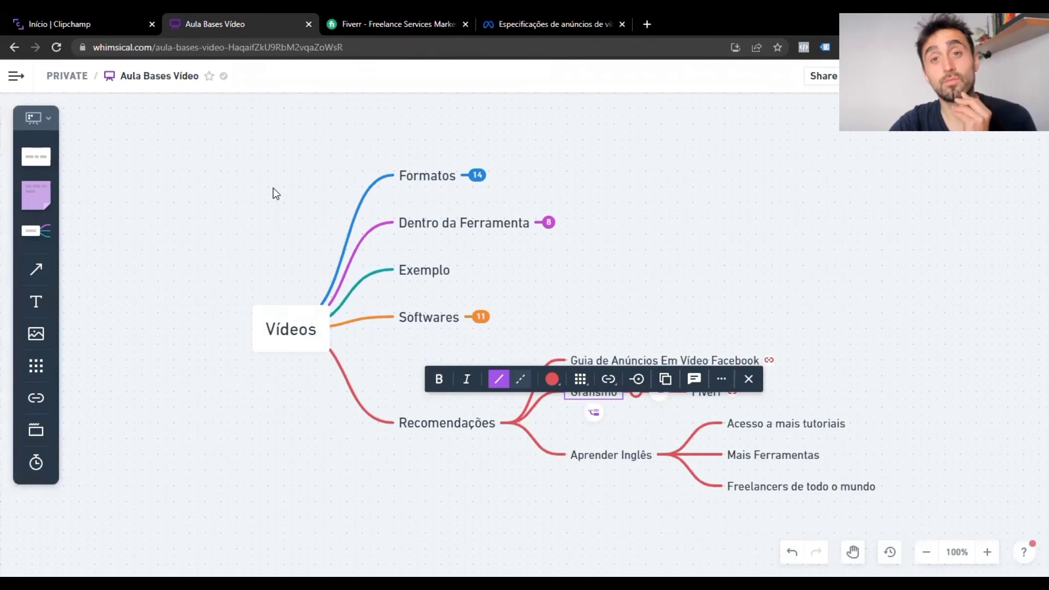